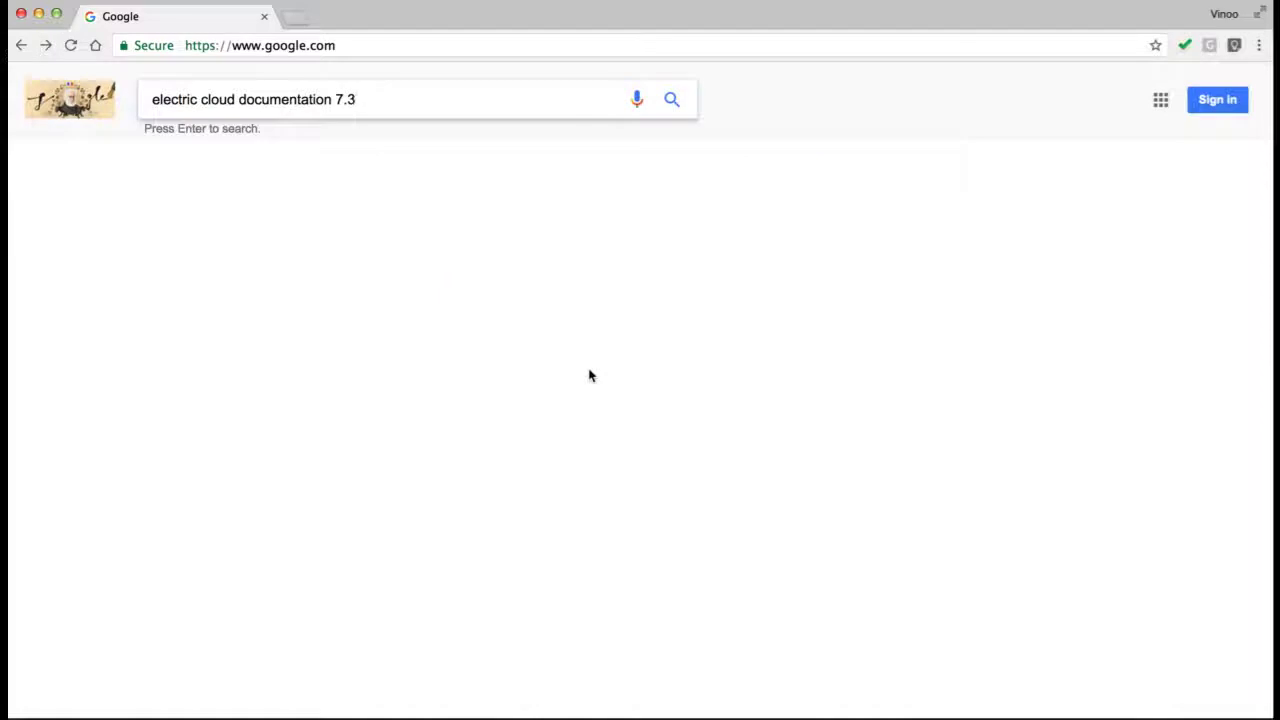
Search Google for "electric cloud documentation 7.3" and open the HTML version of the ElectricFlow 7.3 User Guide.
key(Return)
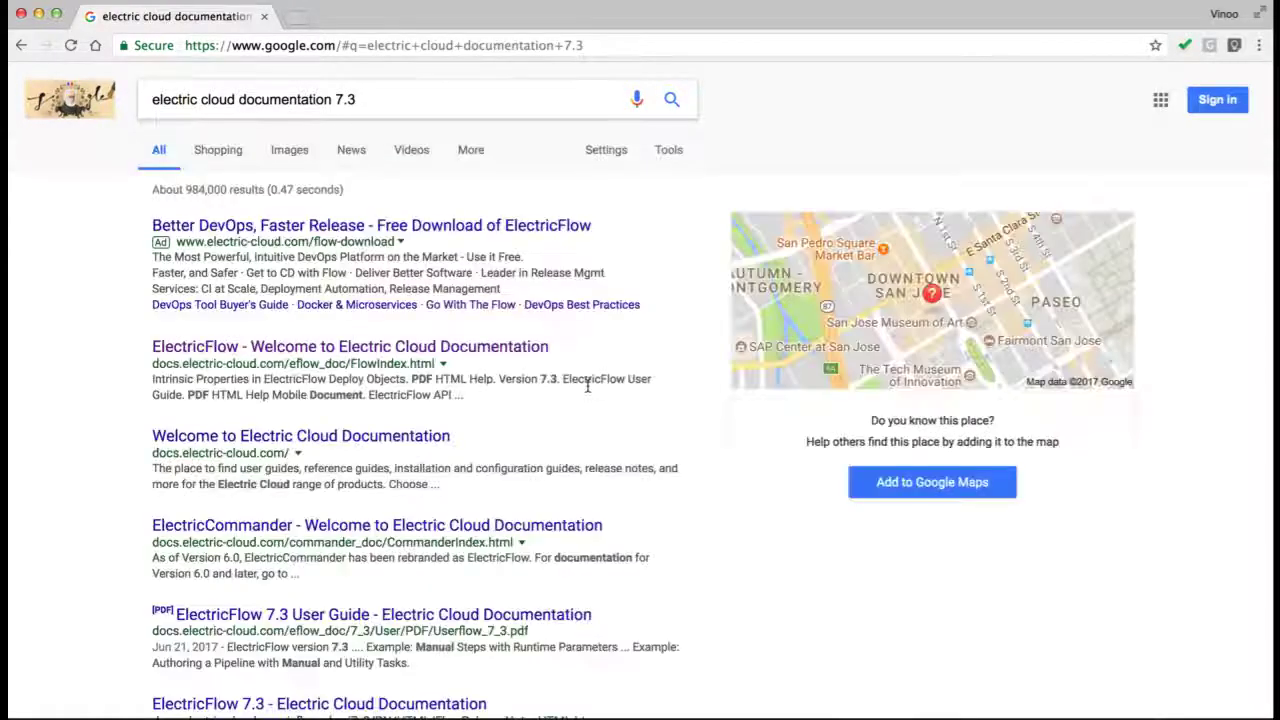
click(348, 352)
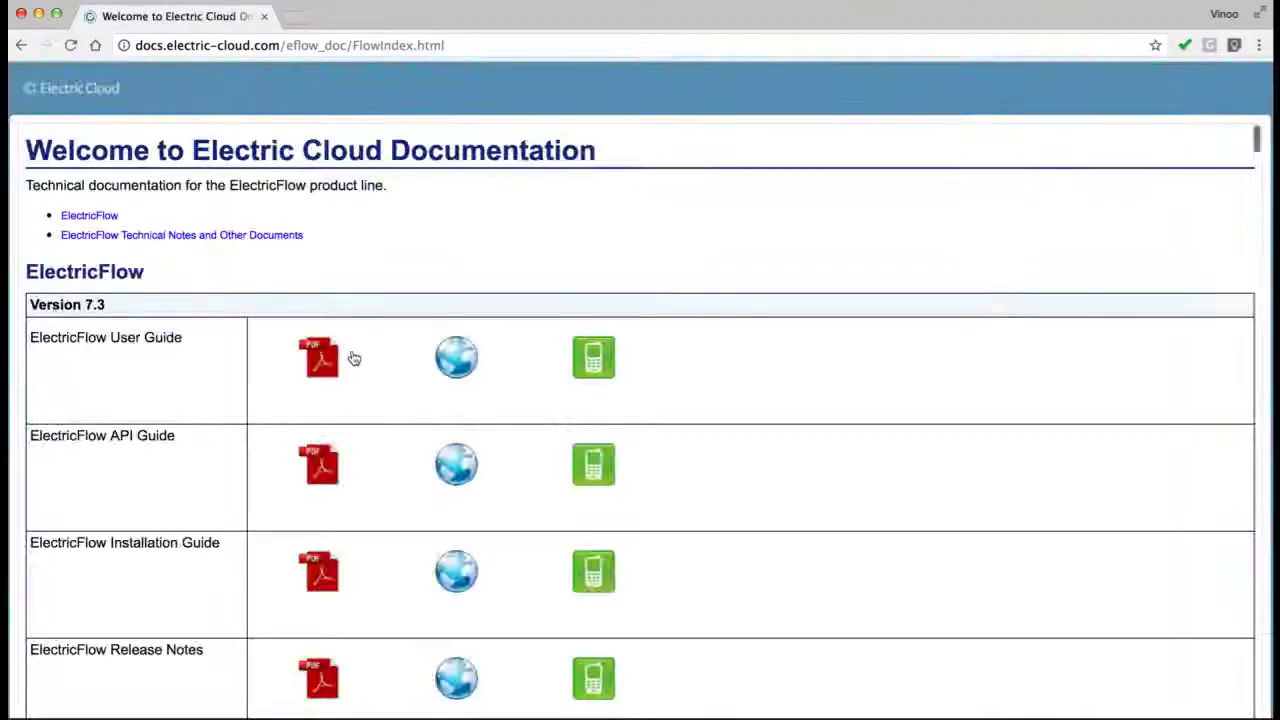
click(464, 364)
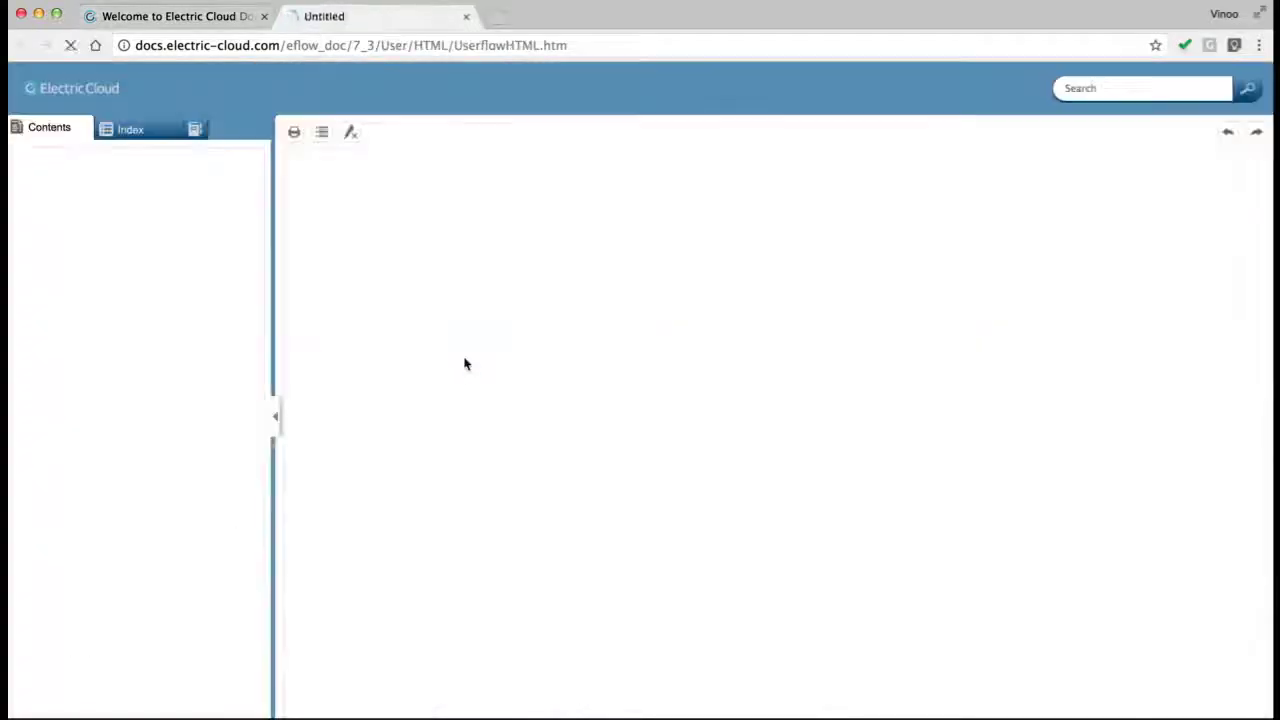
Search the user guide for "service catalog" and open the Self-Service Catalog topic.
click(1115, 90)
text(service )
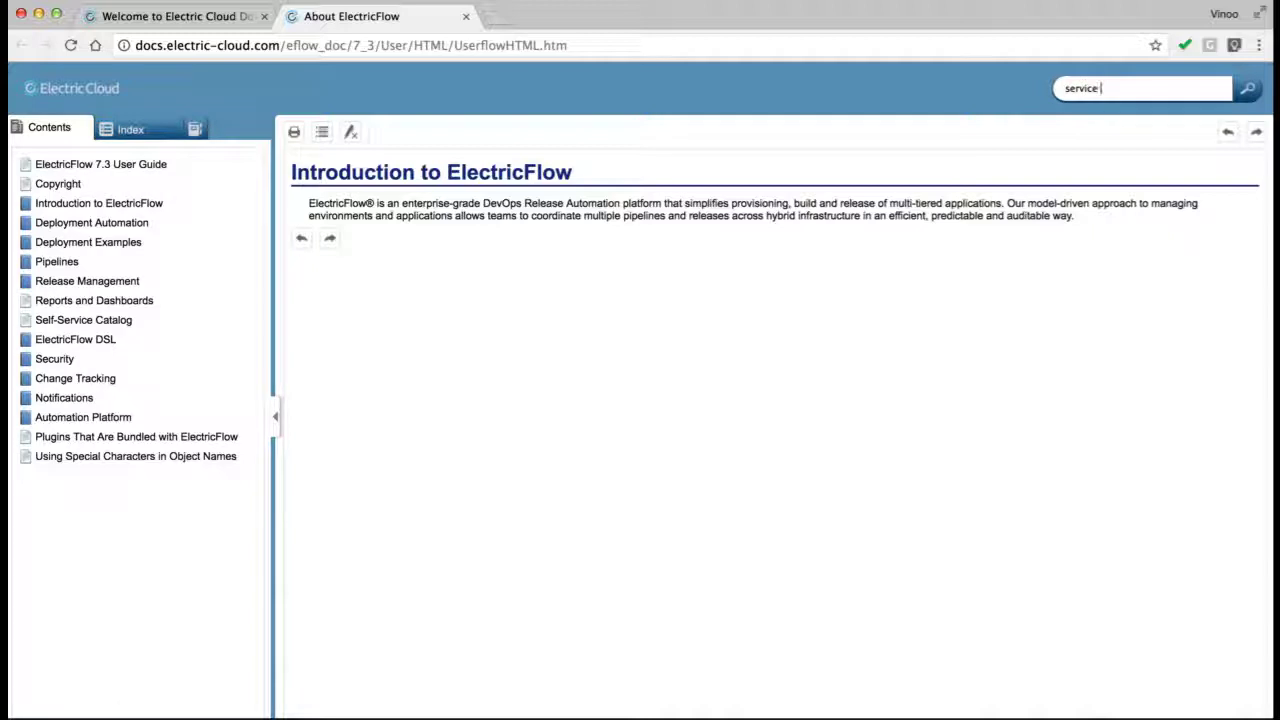
text(catalog)
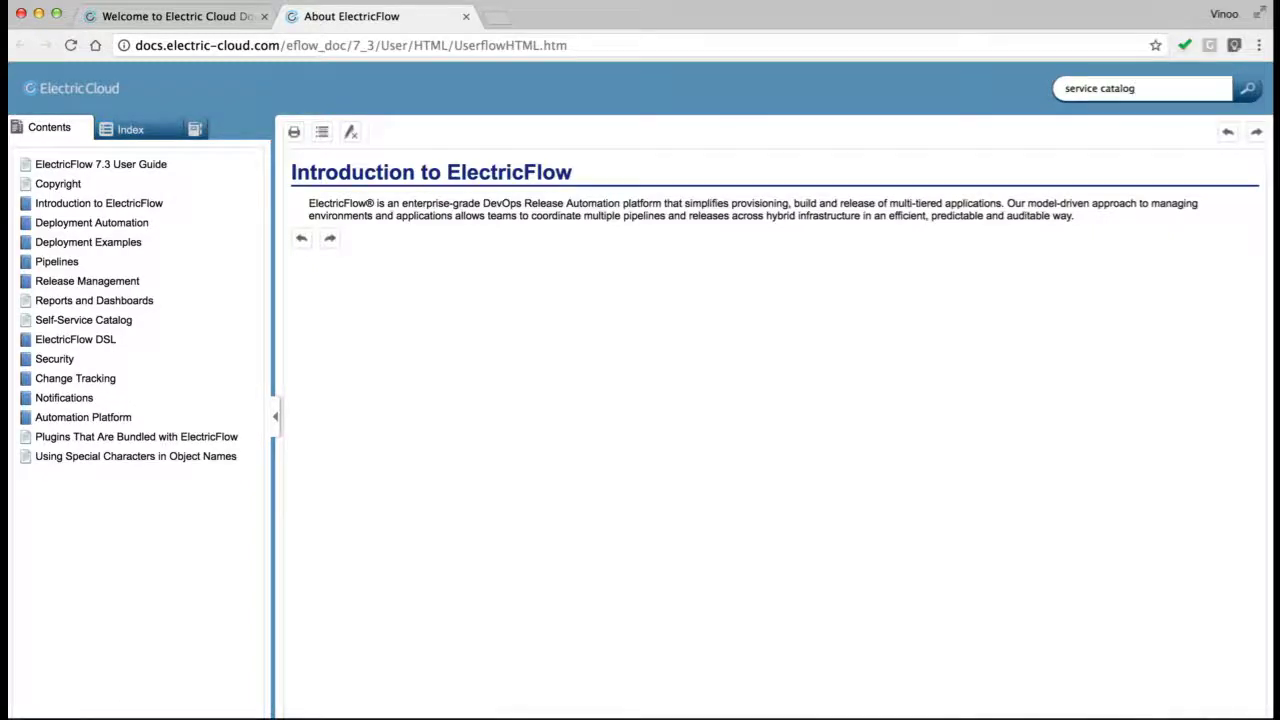
key(Return)
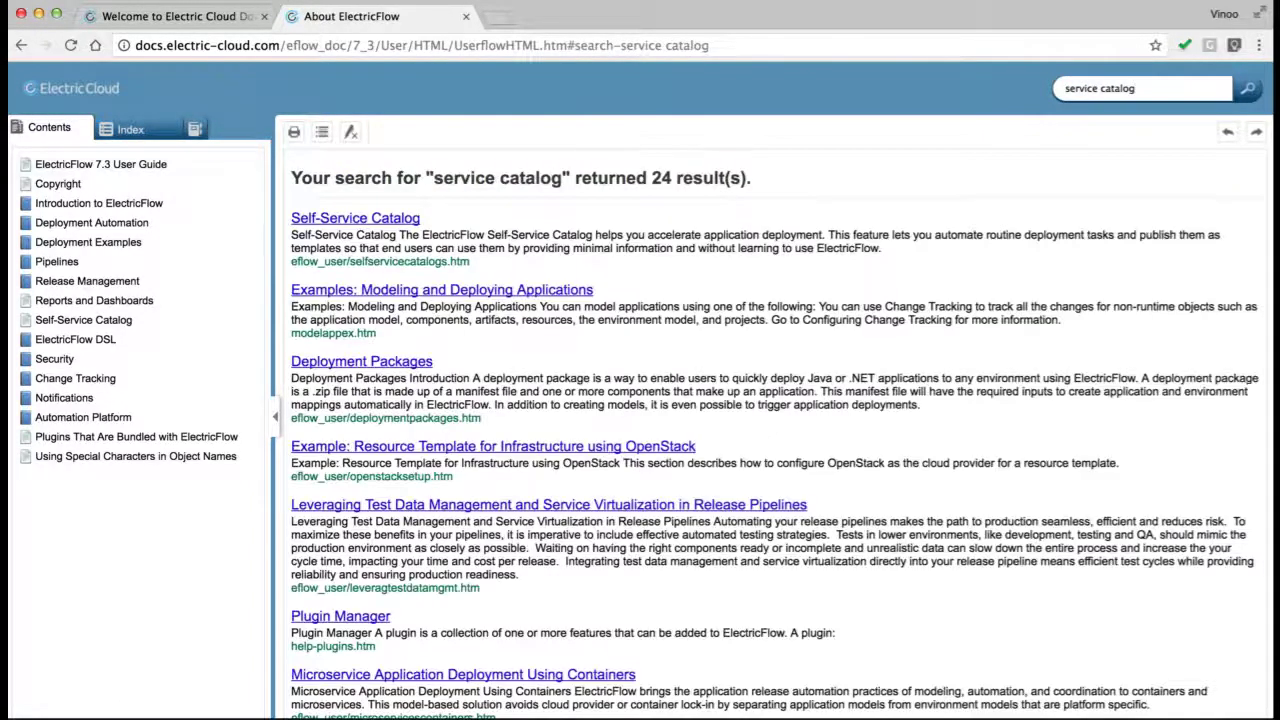
click(378, 220)
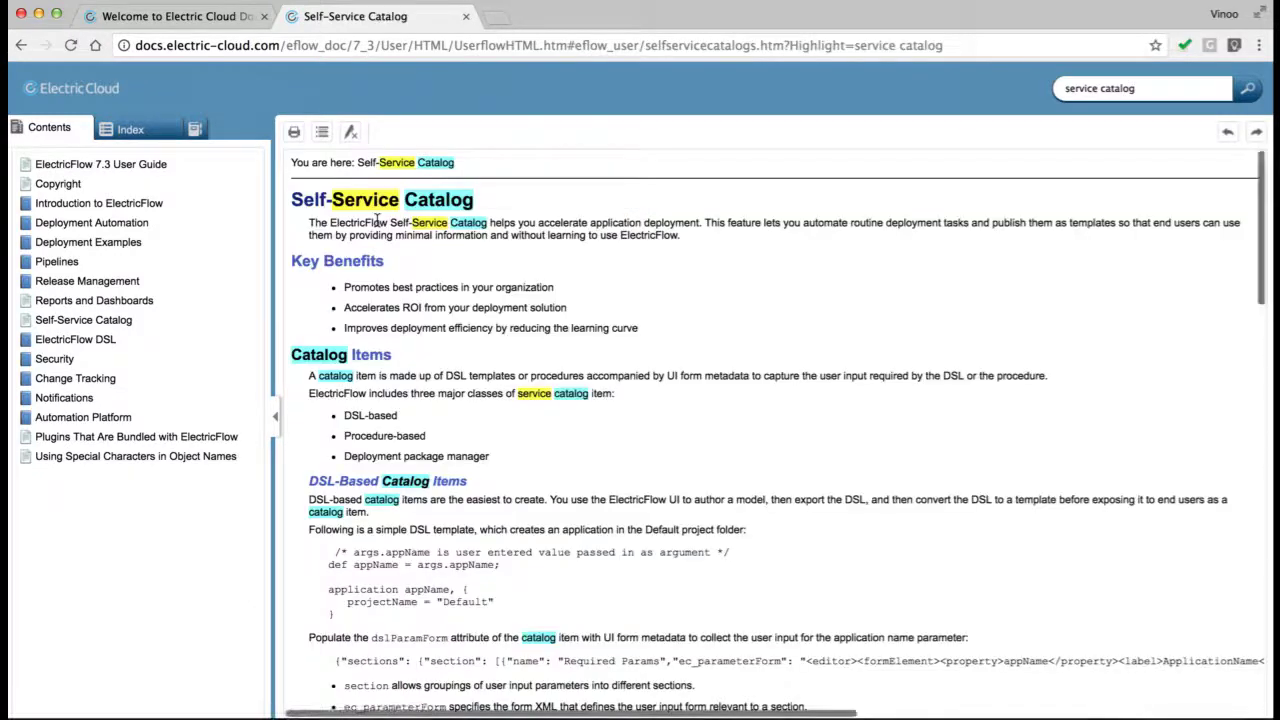
Find the Sample Catalog Item section and select its entire sample DSL code, from catalog 'Foo' to the closing brace.
scroll(505, 340, down, 10)
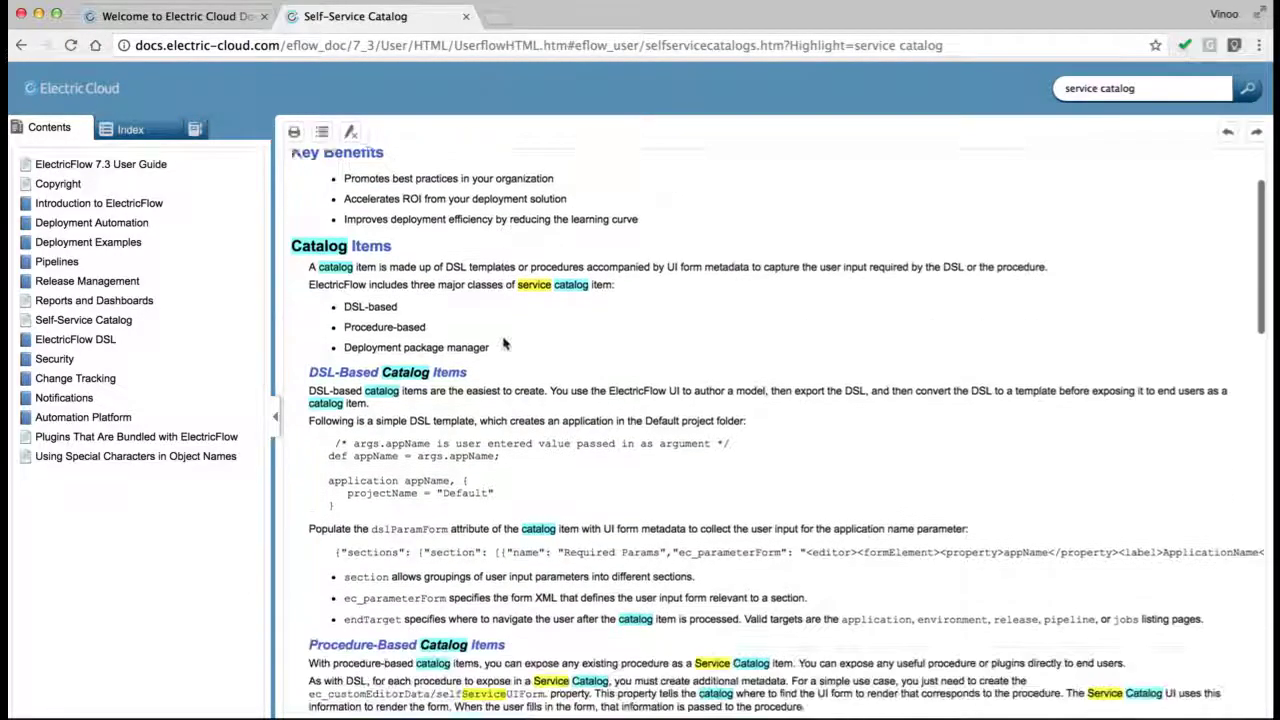
scroll(505, 343, down, 20)
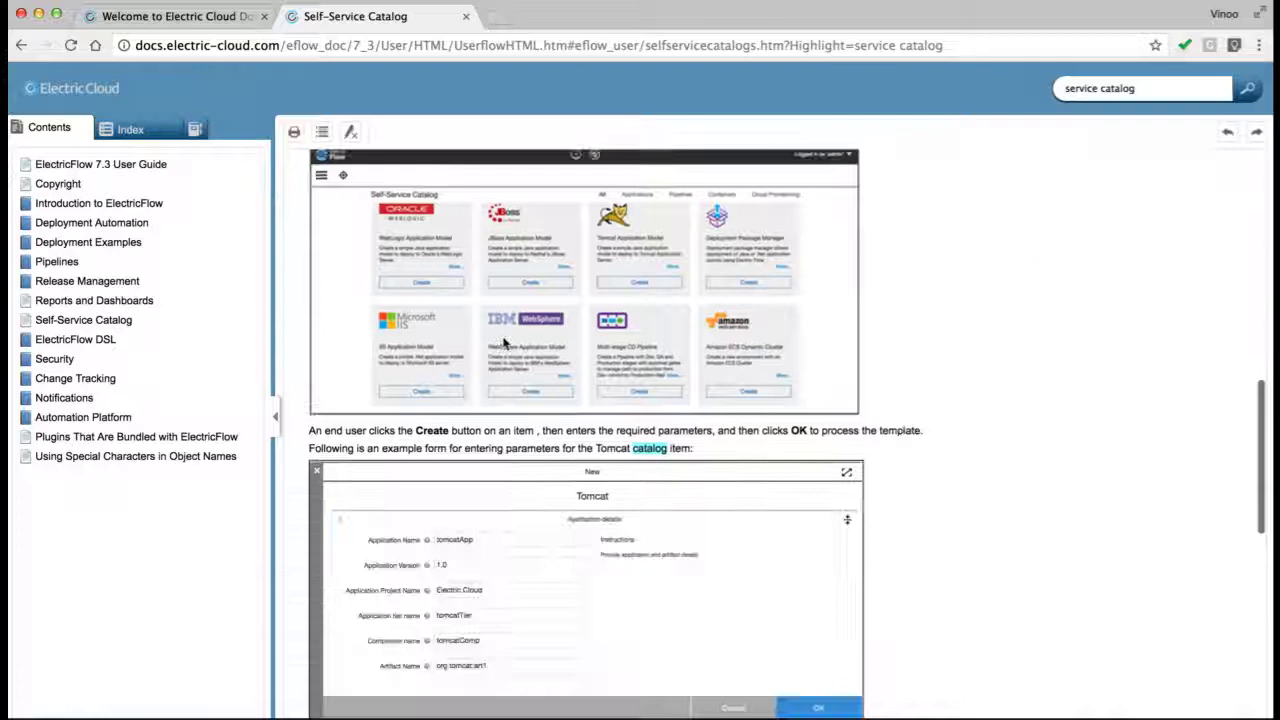
scroll(505, 343, down, 4)
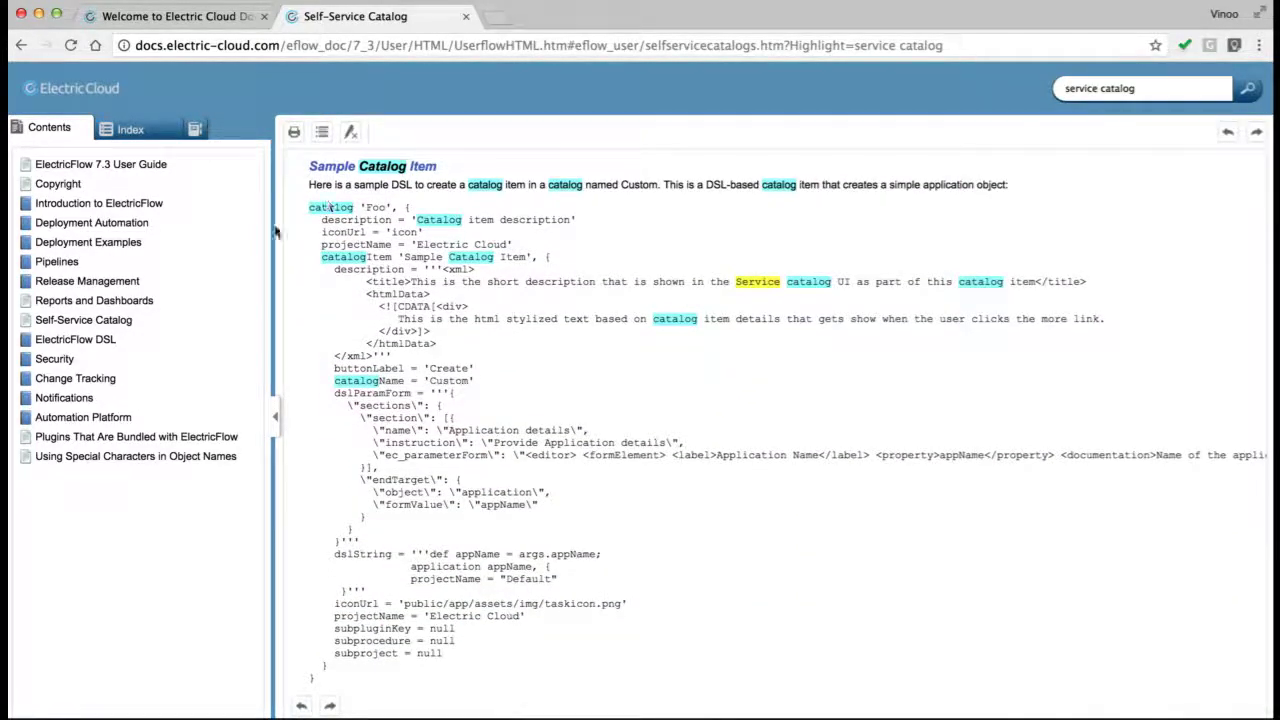
drag(311, 207, 313, 678)
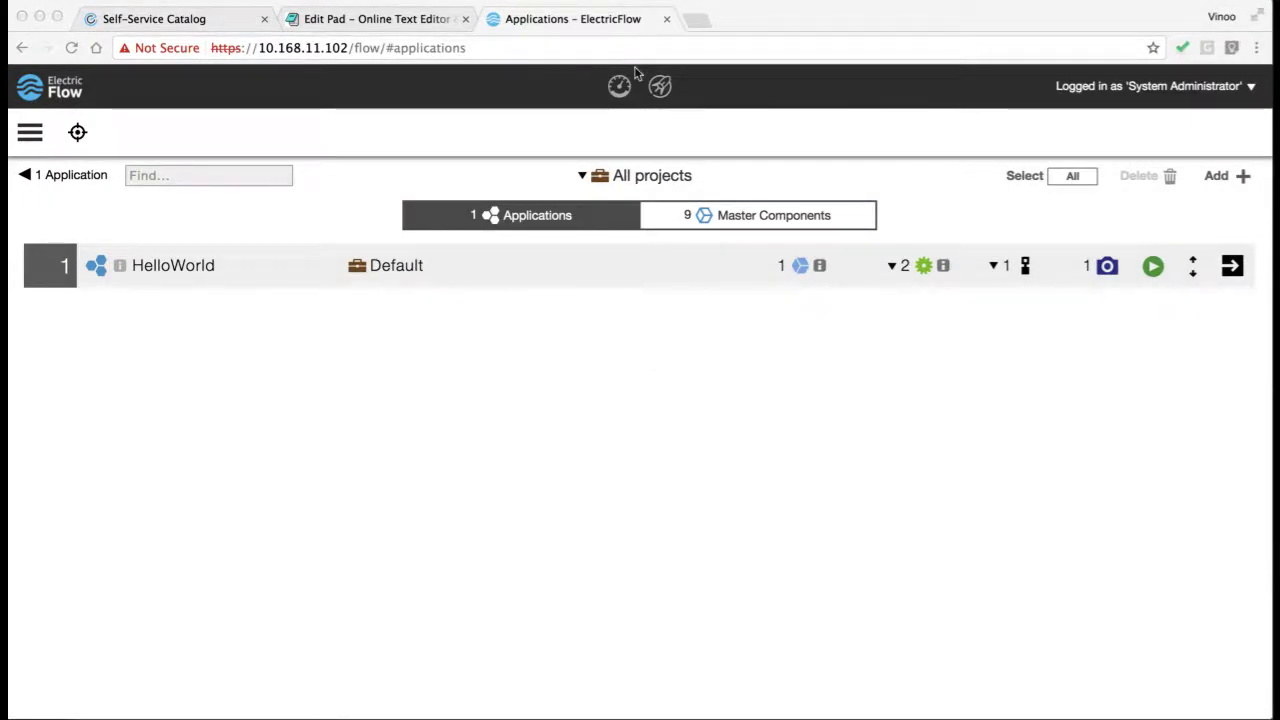
Create a new ElectricFlow application named Apptemplate in the Default project.
click(1245, 176)
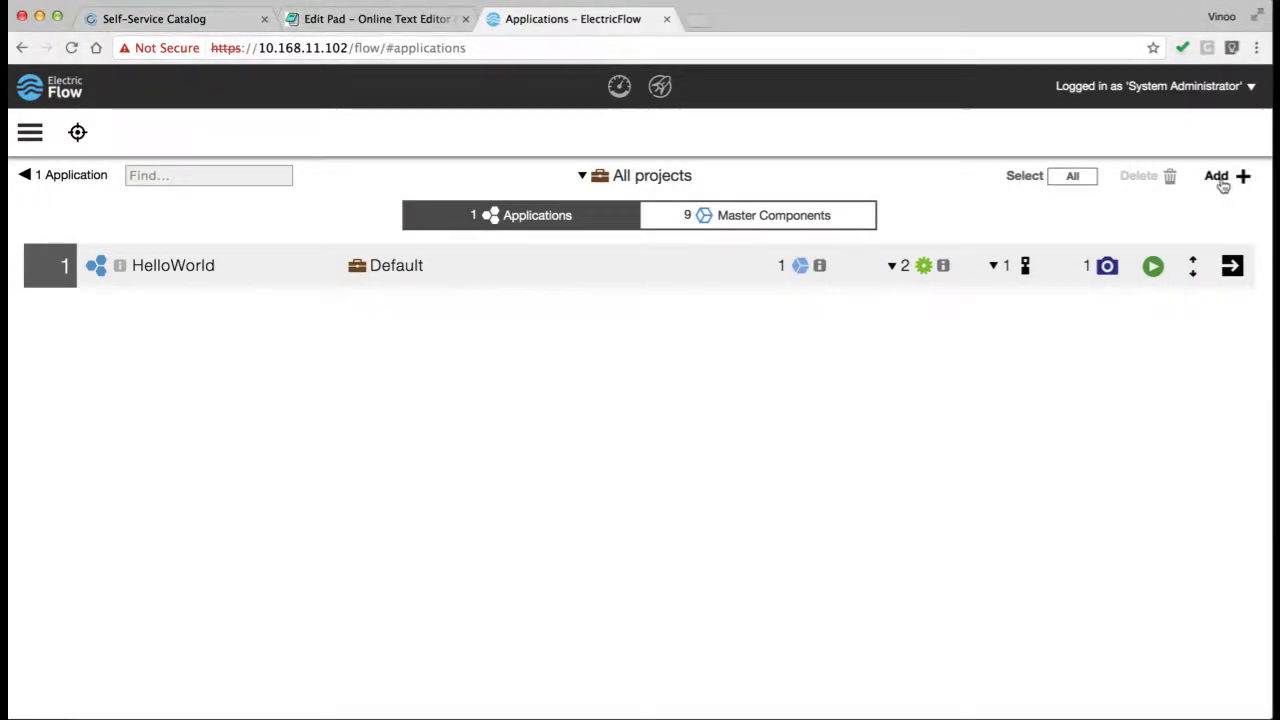
click(686, 356)
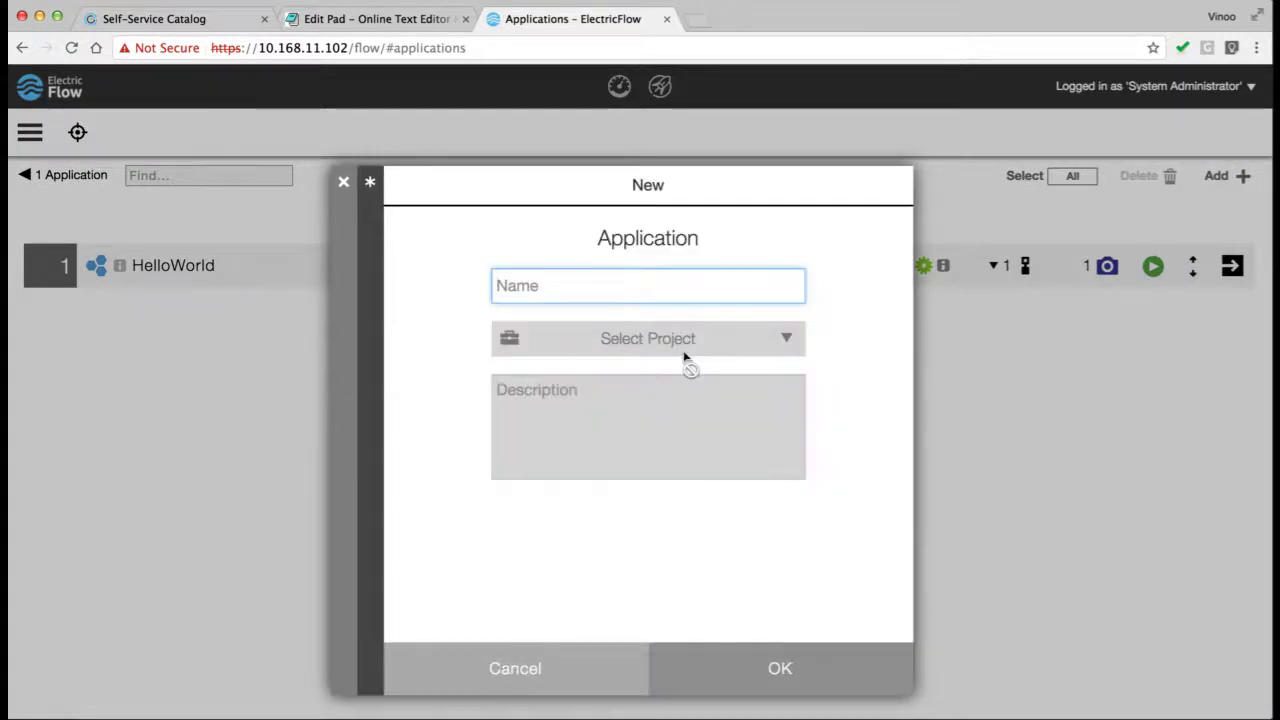
text(Apptemplate)
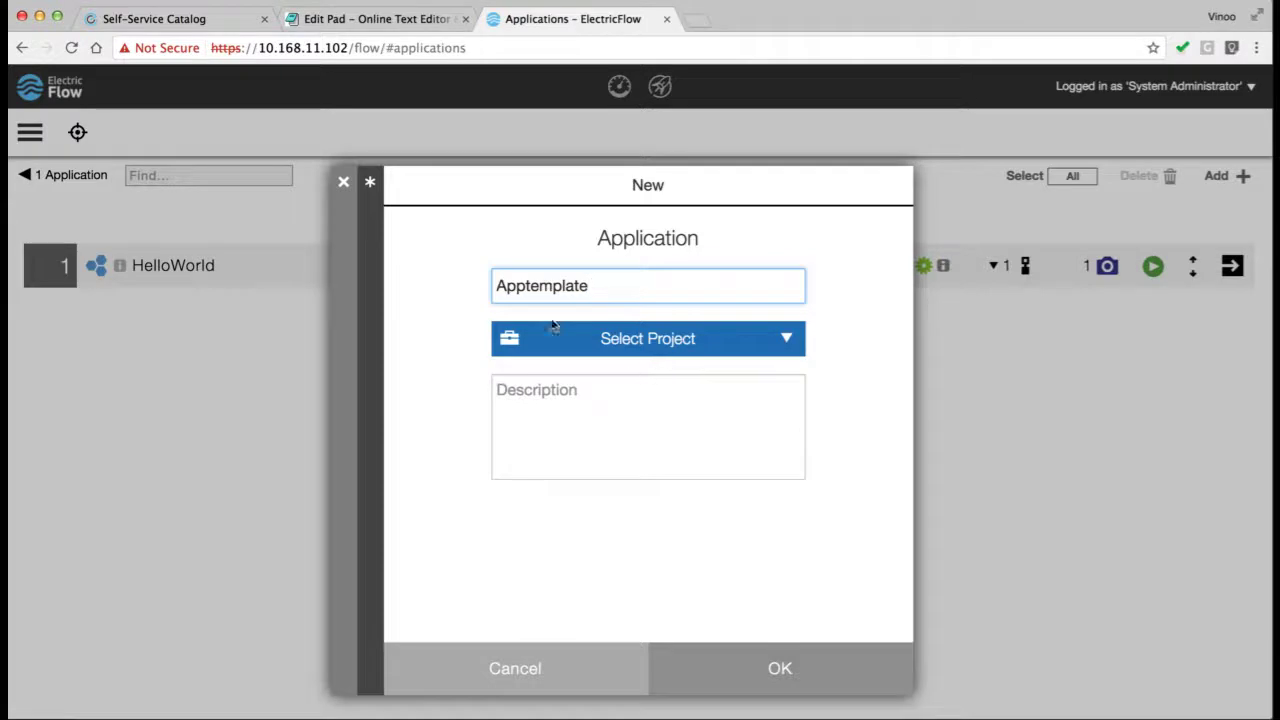
click(705, 347)
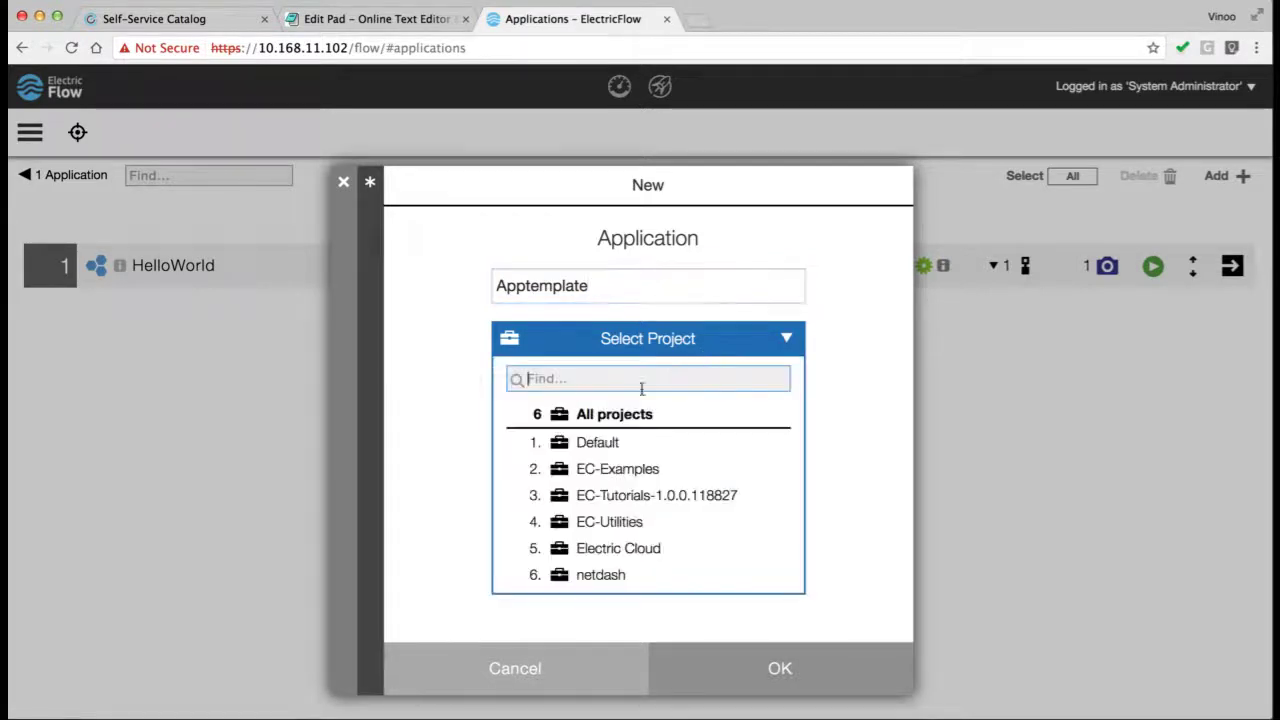
click(620, 445)
click(760, 678)
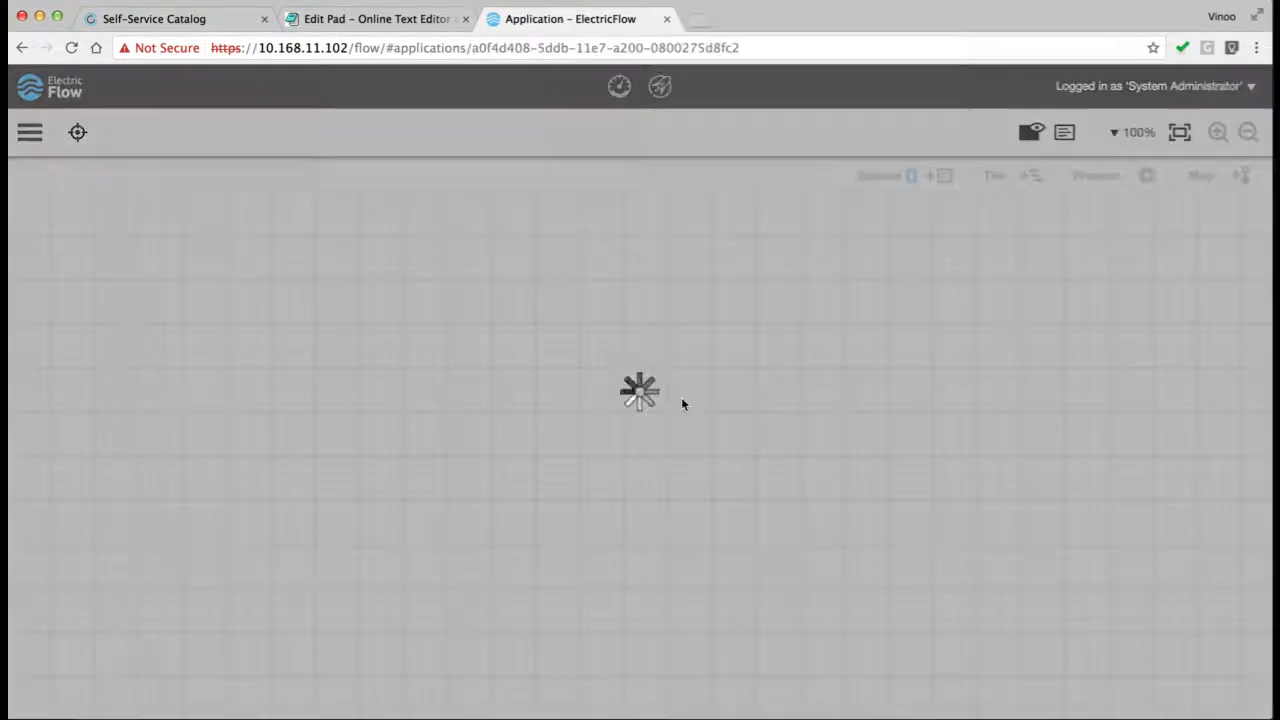
Dismiss the new component dialog without adding a component and open the Apptemplate application in the DSL Editor.
click(472, 461)
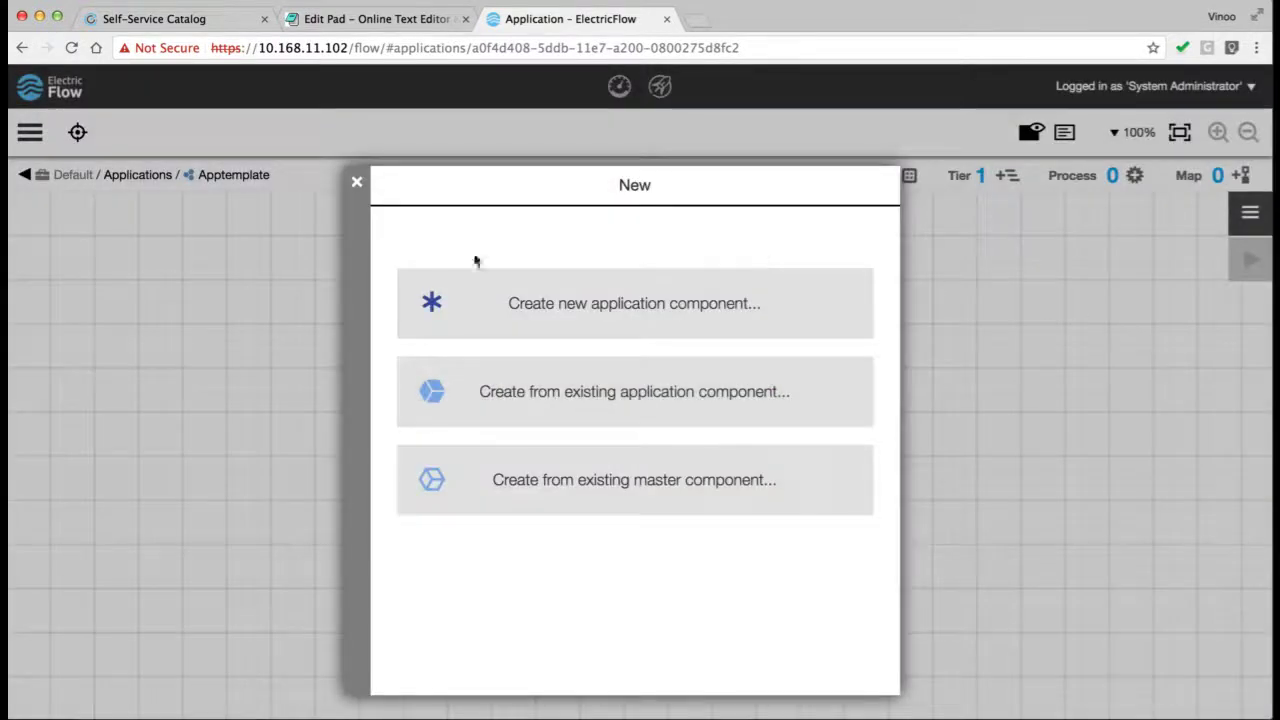
click(357, 183)
click(1261, 227)
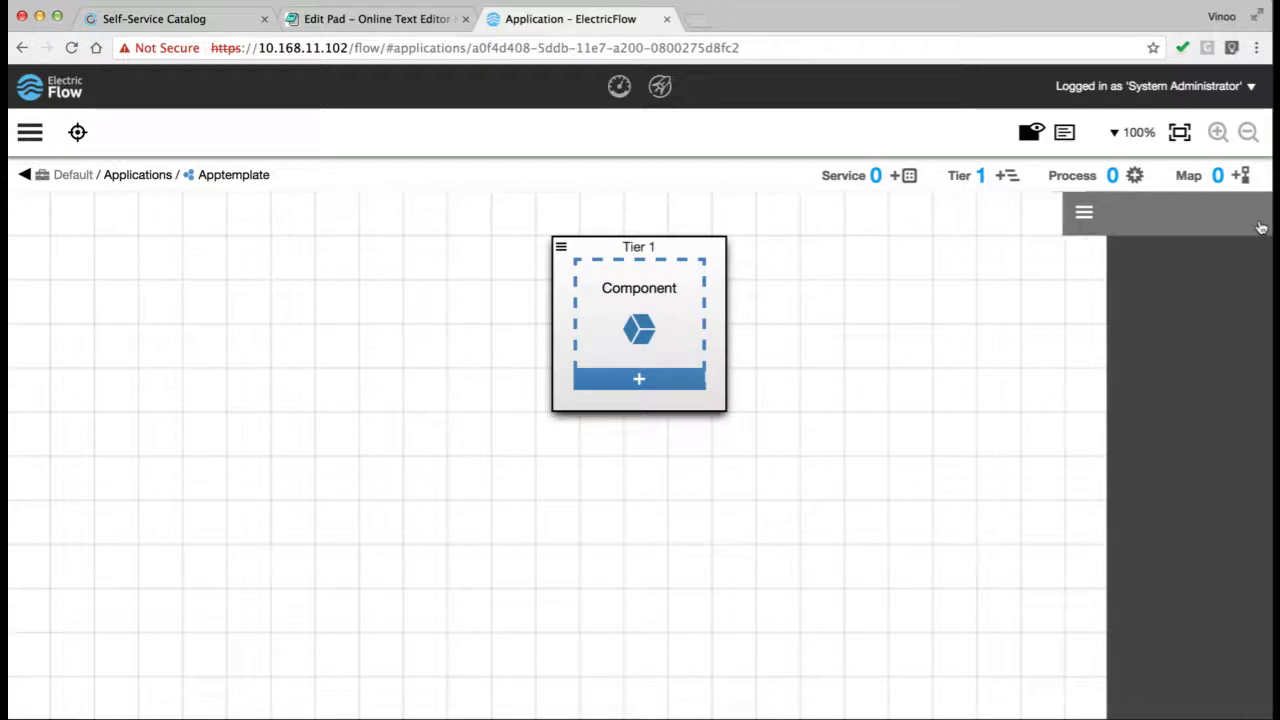
click(1212, 352)
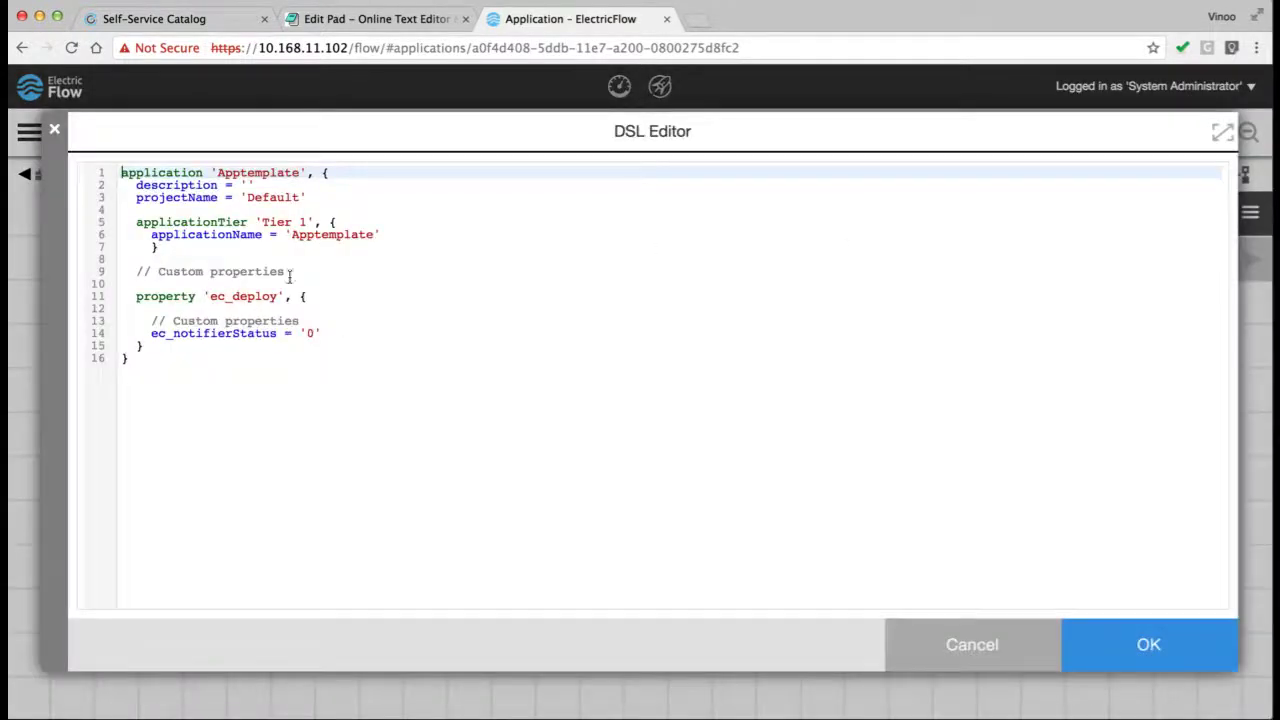
Replace both 'Apptemplate' names in the DSL, in the application line and the applicationName attribute, with args.appName.
drag(211, 172, 309, 172)
text(args)
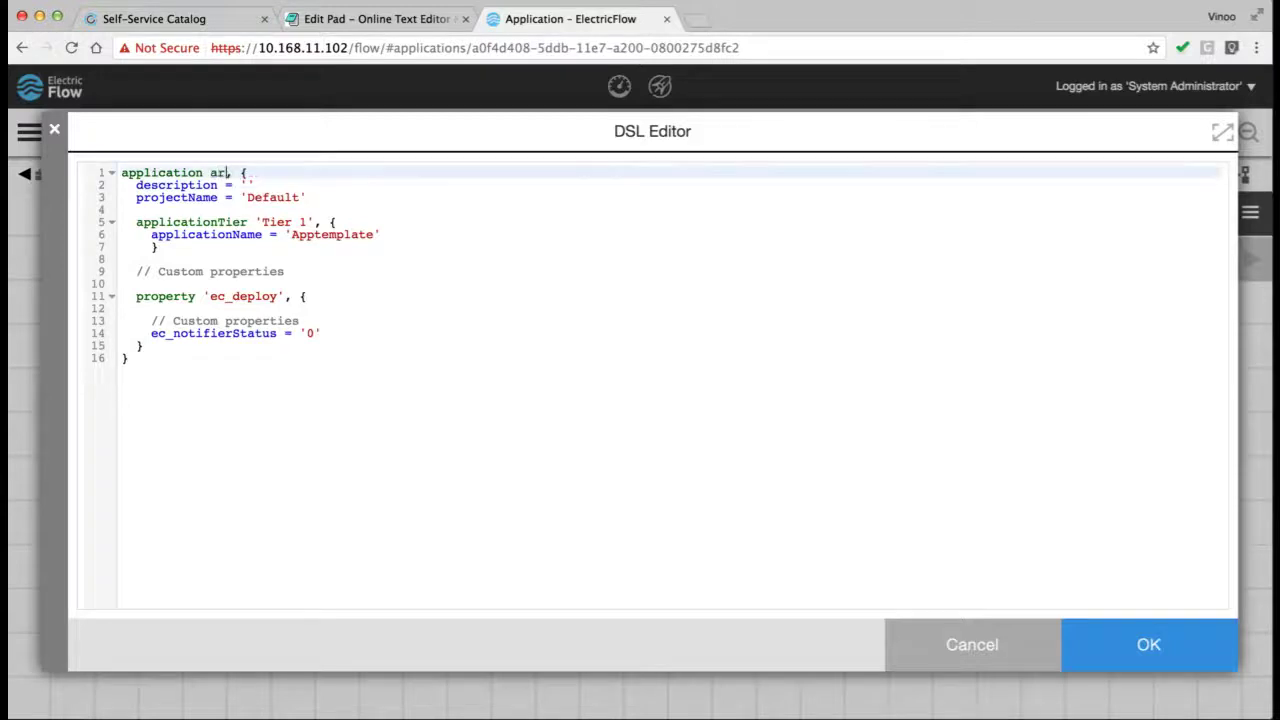
text(.appName)
drag(210, 173, 299, 173)
key(super+c)
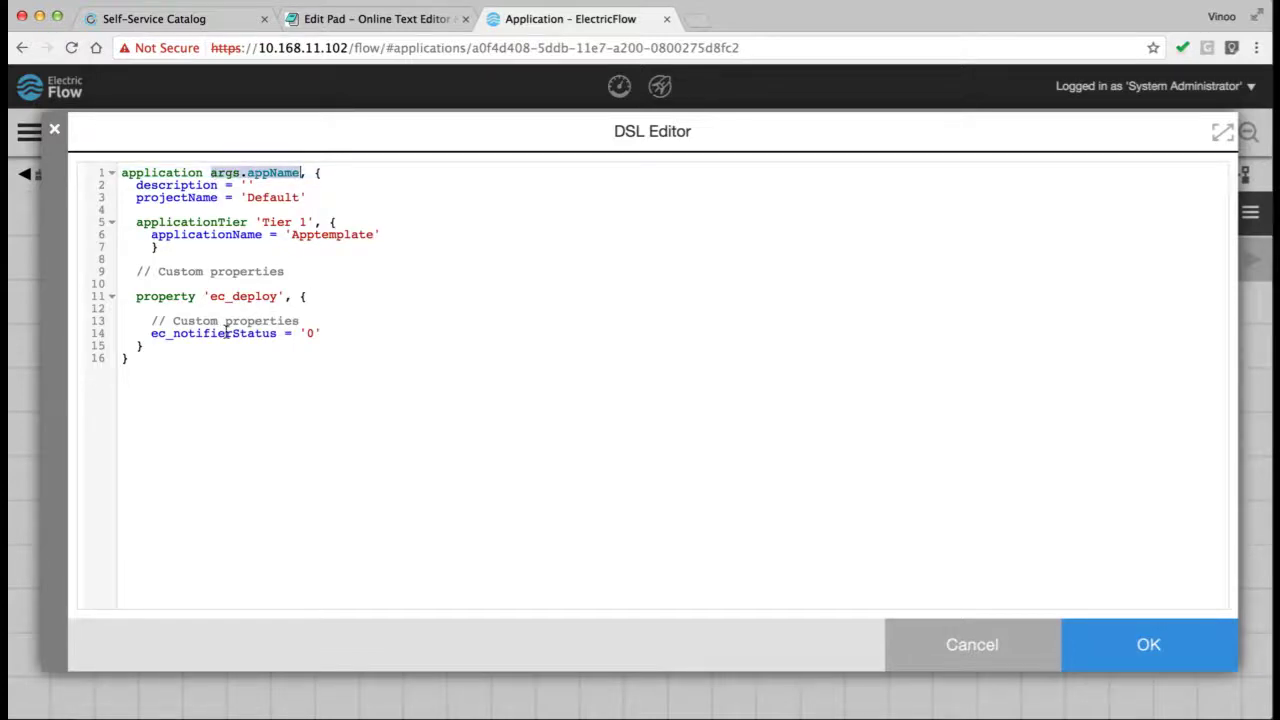
drag(285, 234, 384, 234)
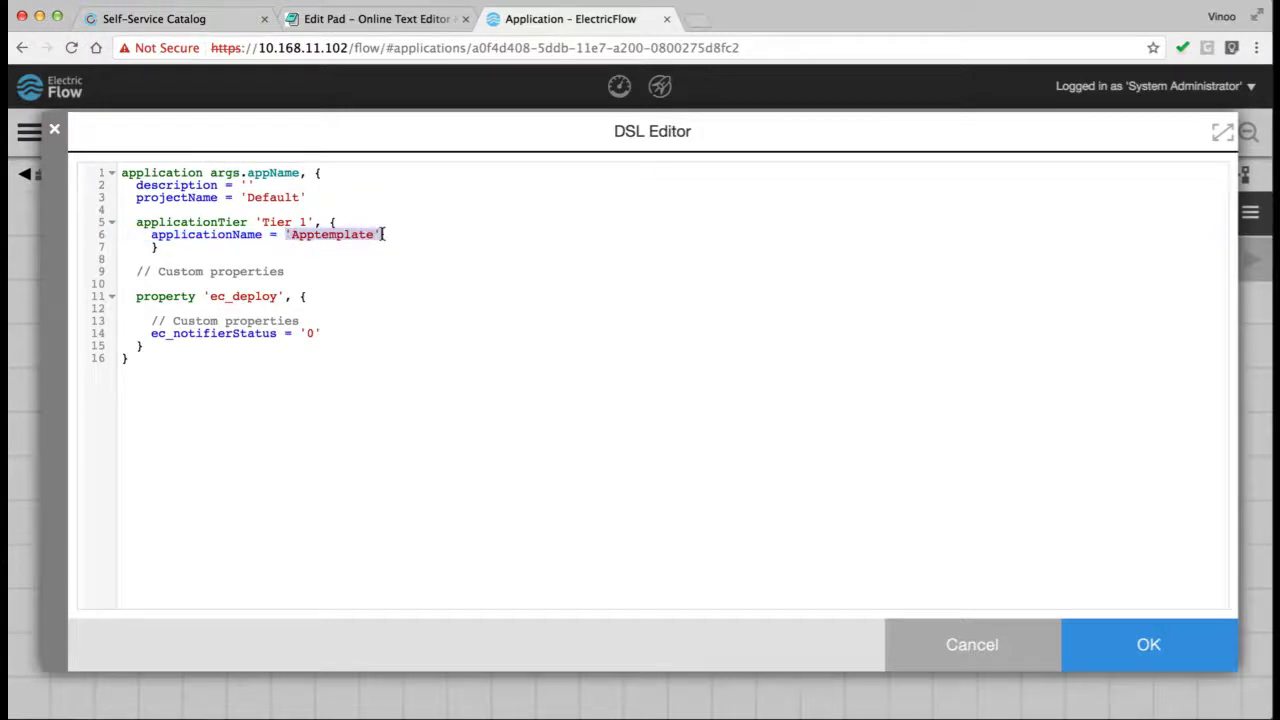
key(super+v)
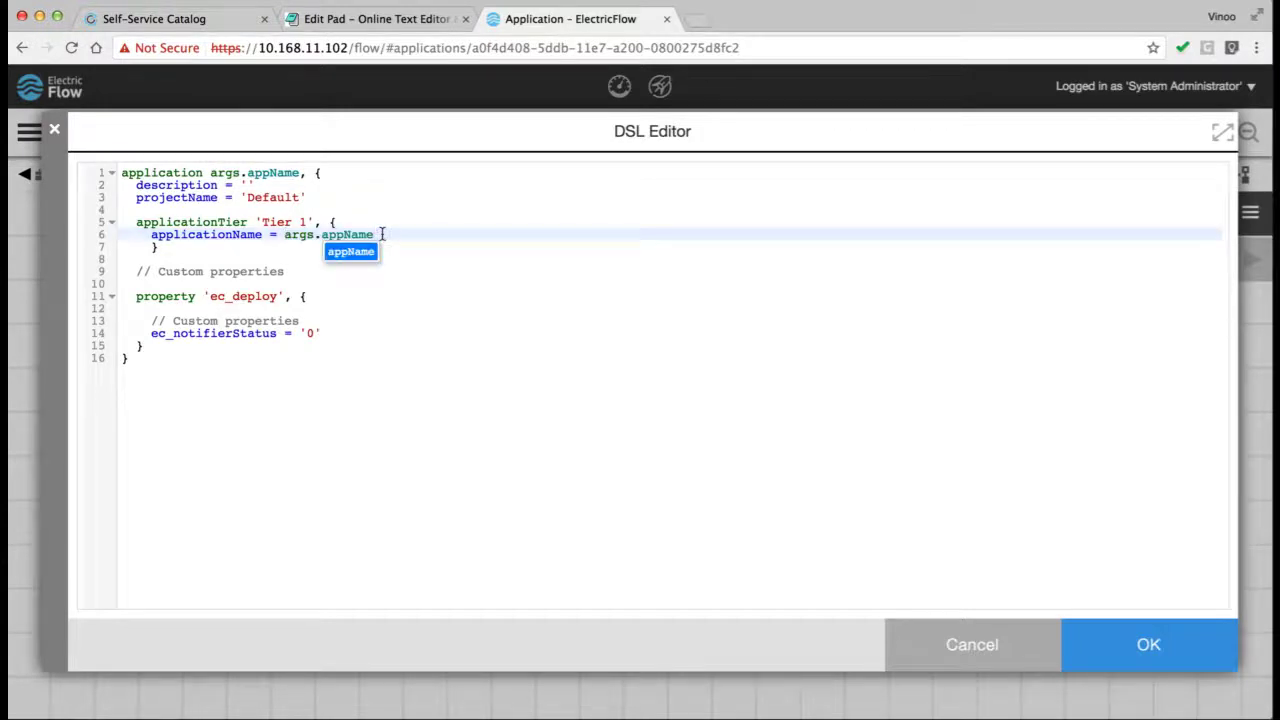
Rename the application tier in the DSL as WebTier.
click(259, 222)
drag(259, 222, 308, 222)
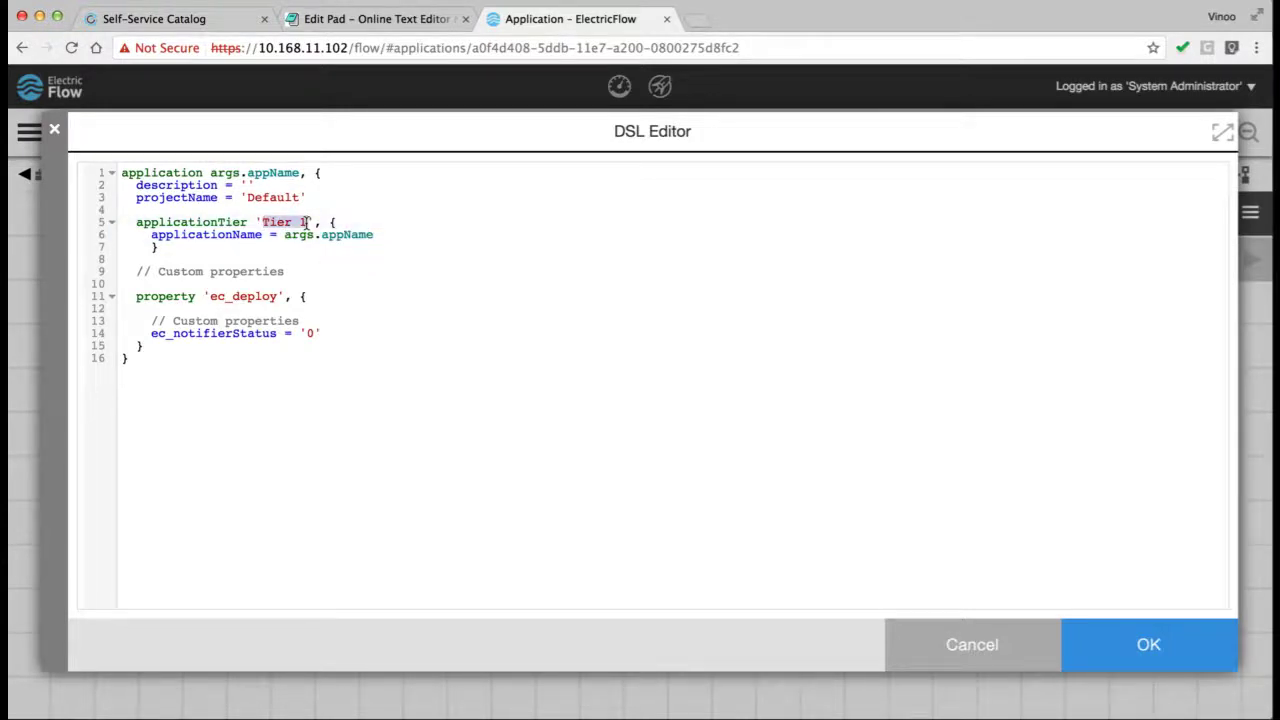
text(WebTi)
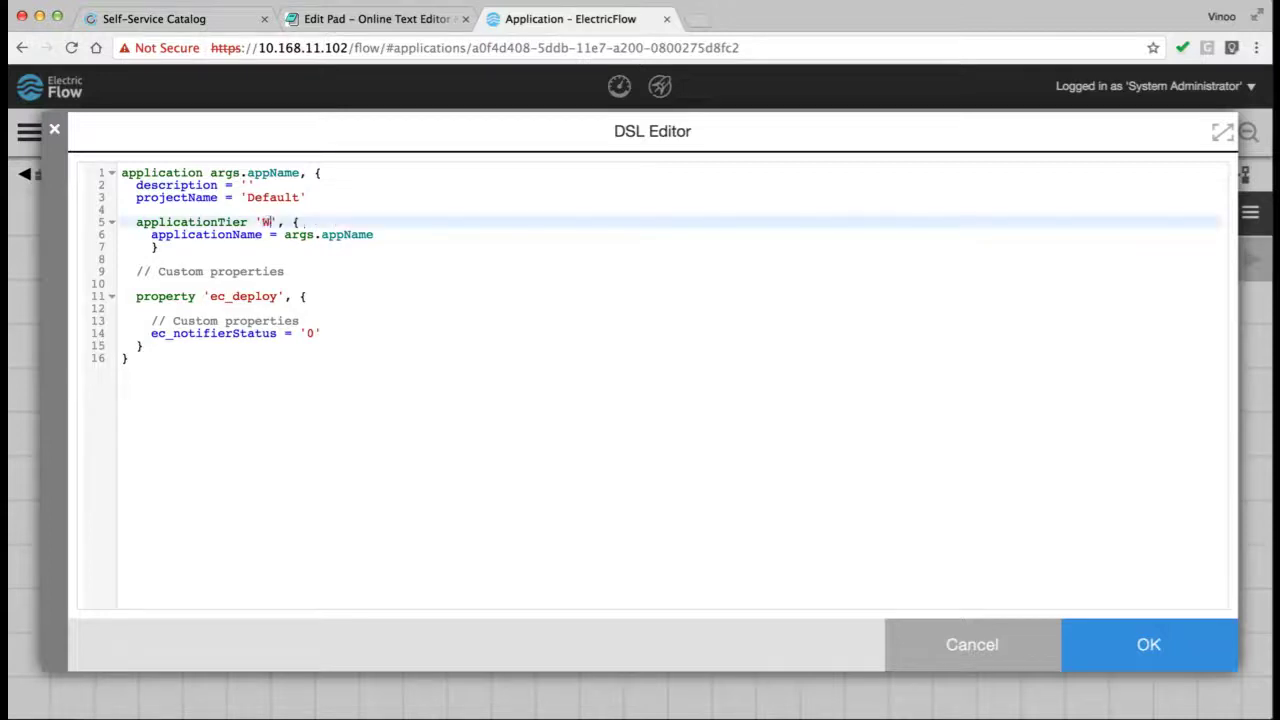
text(er)
Switch to Edit Pad and paste the sample catalog item DSL from the documentation into the empty document.
click(207, 14)
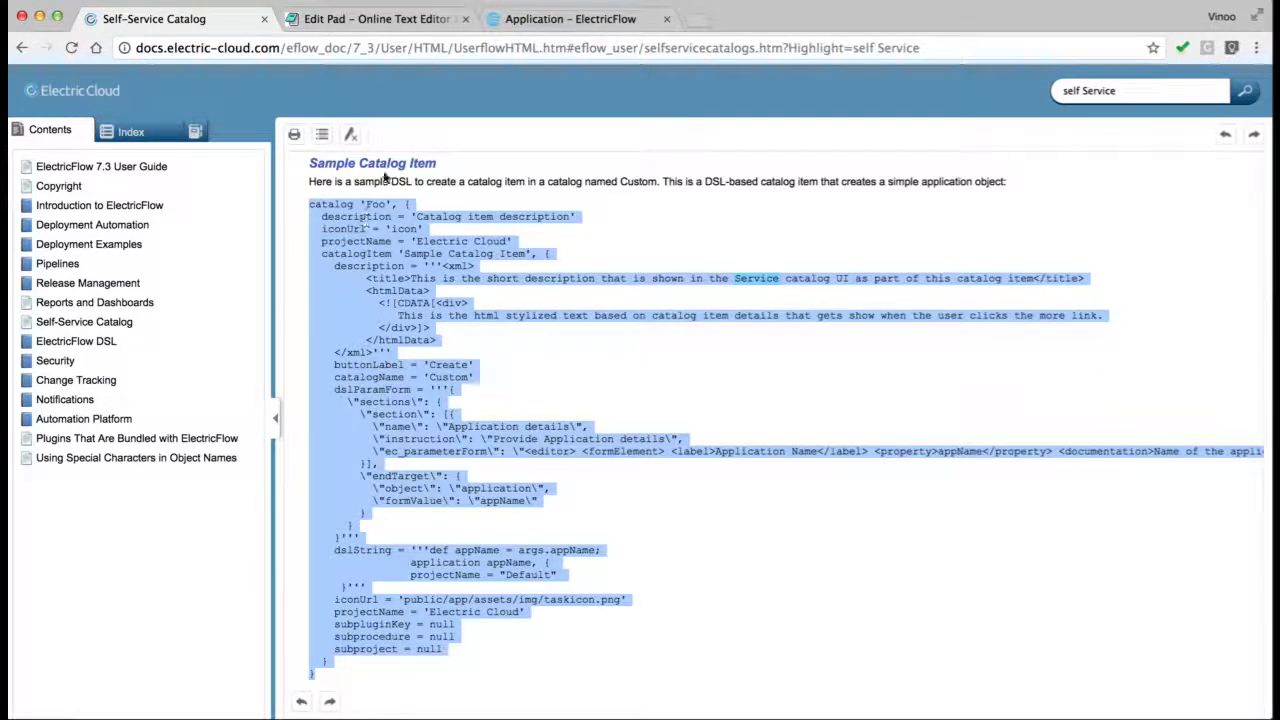
click(410, 14)
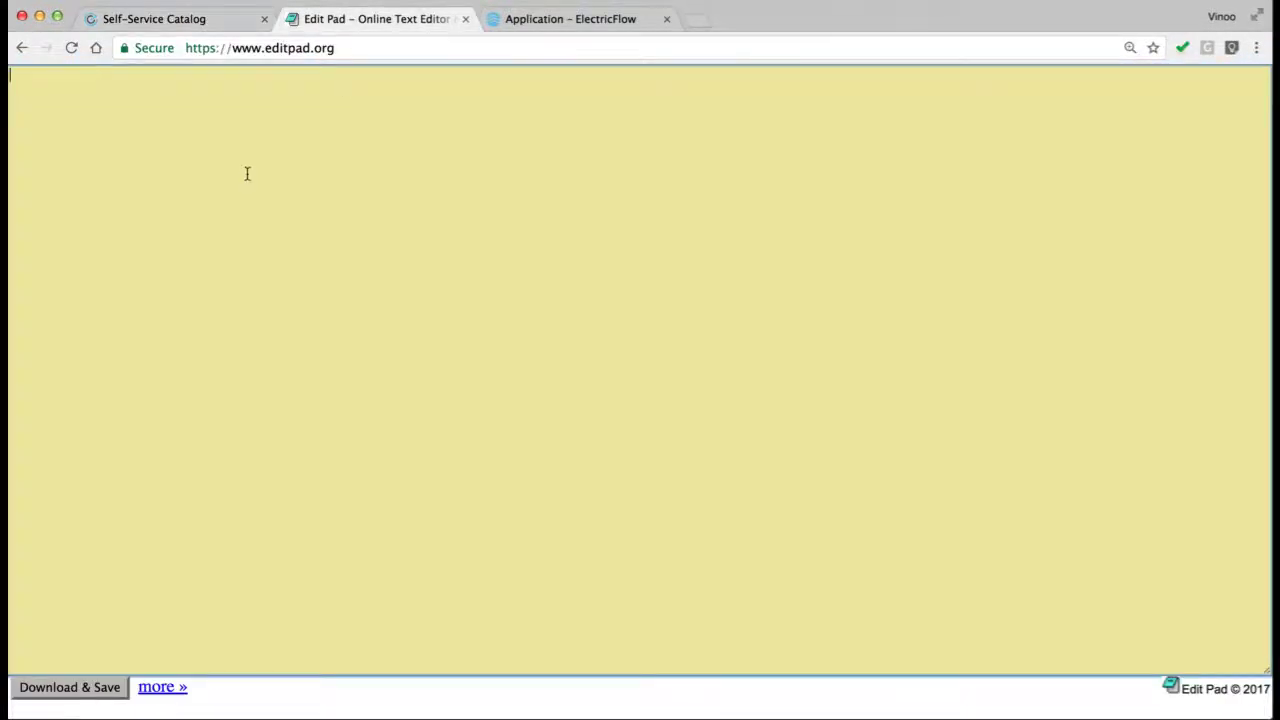
key(super+v)
Rename the catalog in the pasted sample as Custom and its catalog item as My App Generator.
double_click(66, 76)
text(Custom)
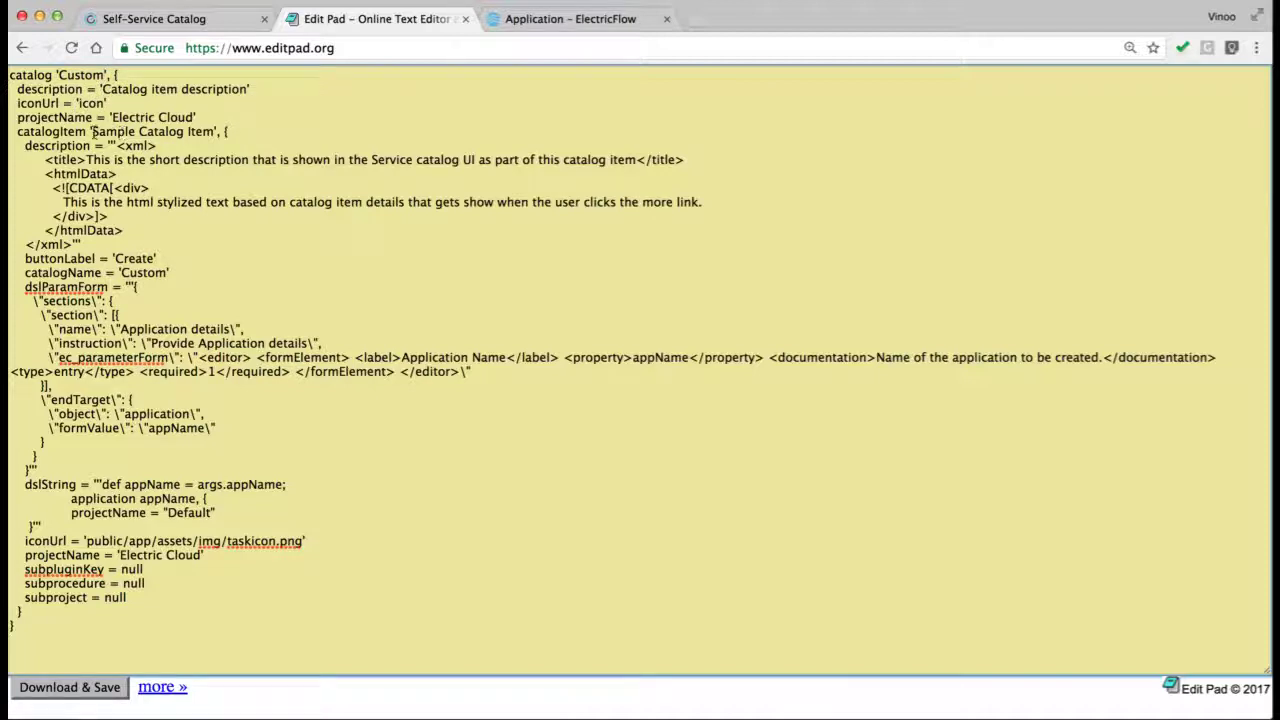
drag(92, 131, 213, 127)
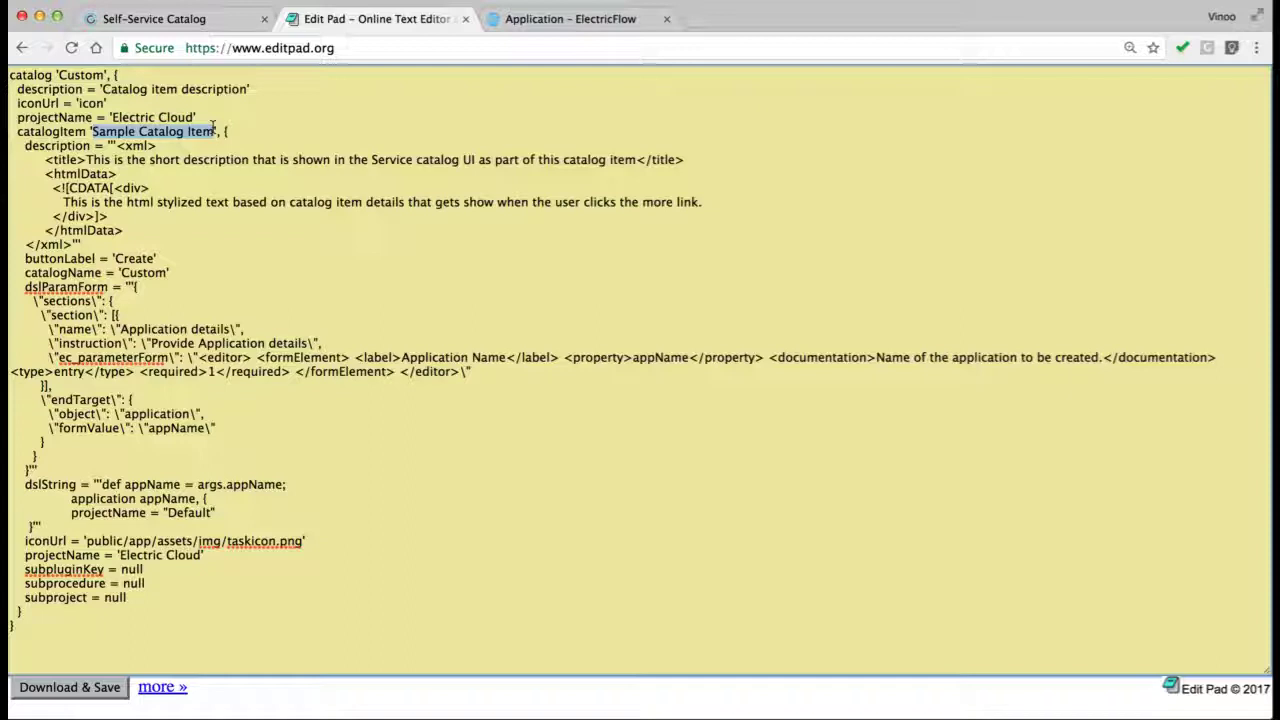
text(My)
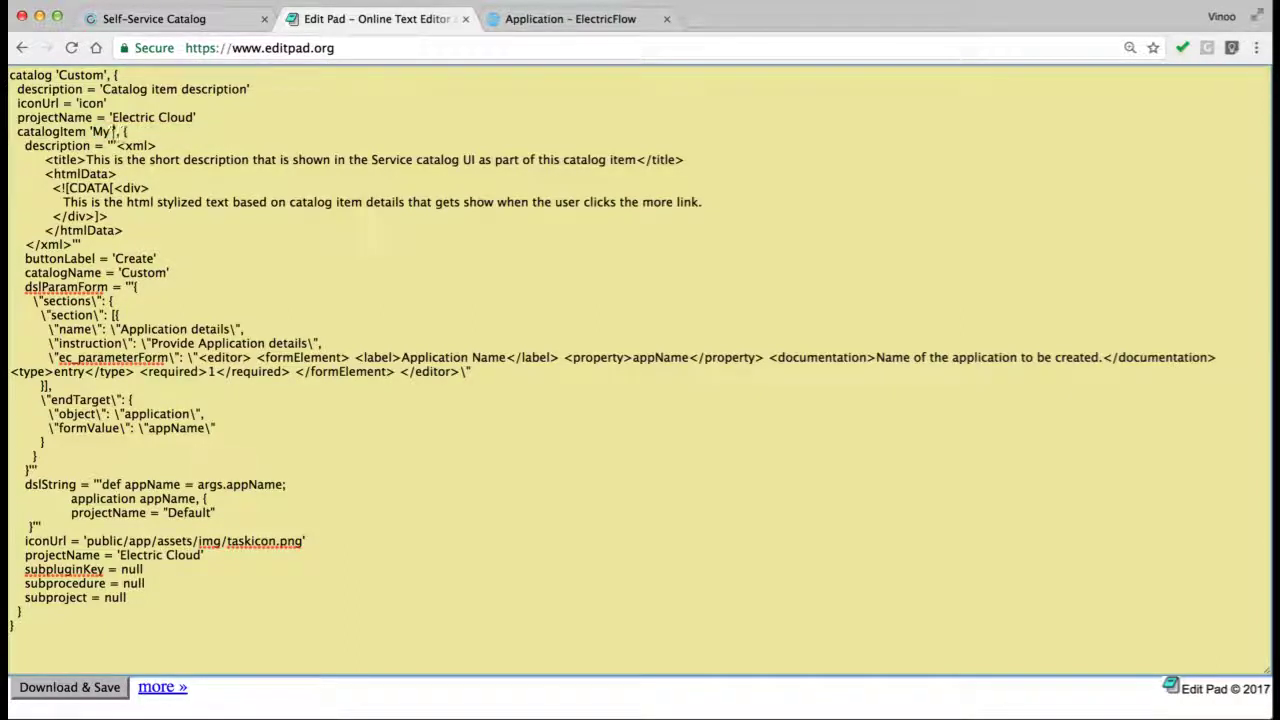
text( App Generator)
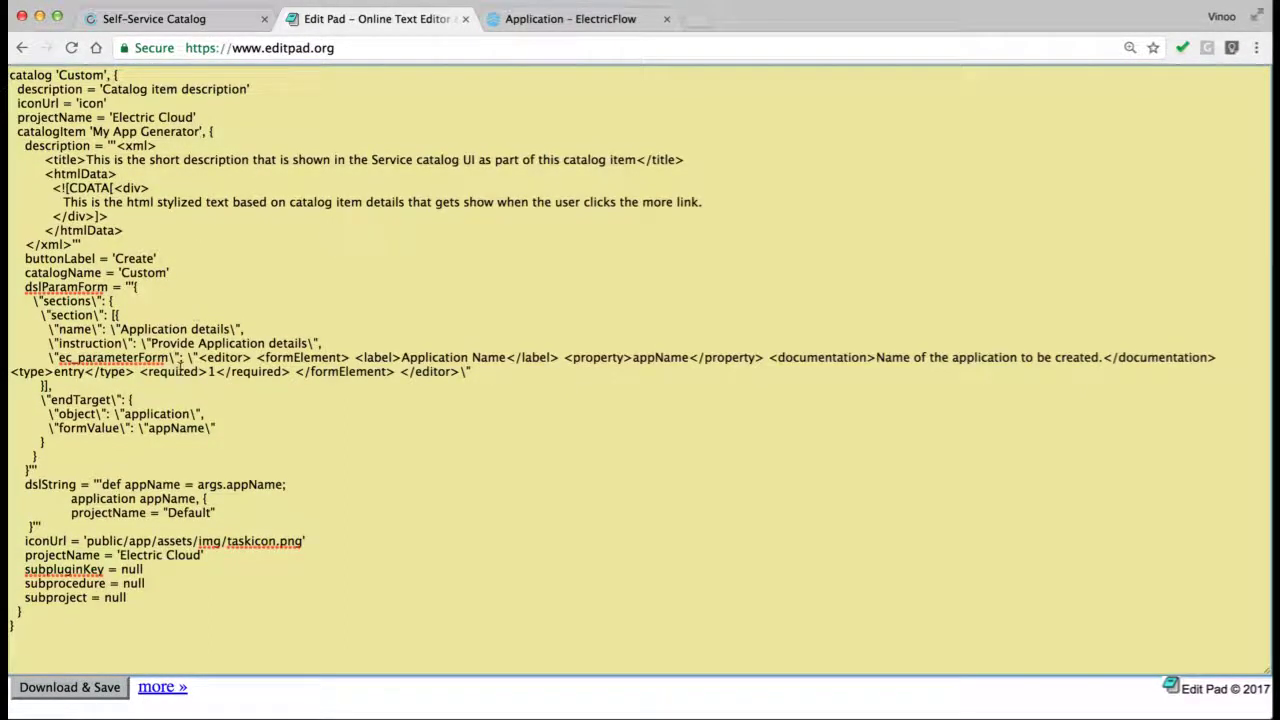
Clear the code between the dslString quotes, and copy the complete application DSL from the ElectricFlow DSL Editor.
drag(100, 498, 31, 527)
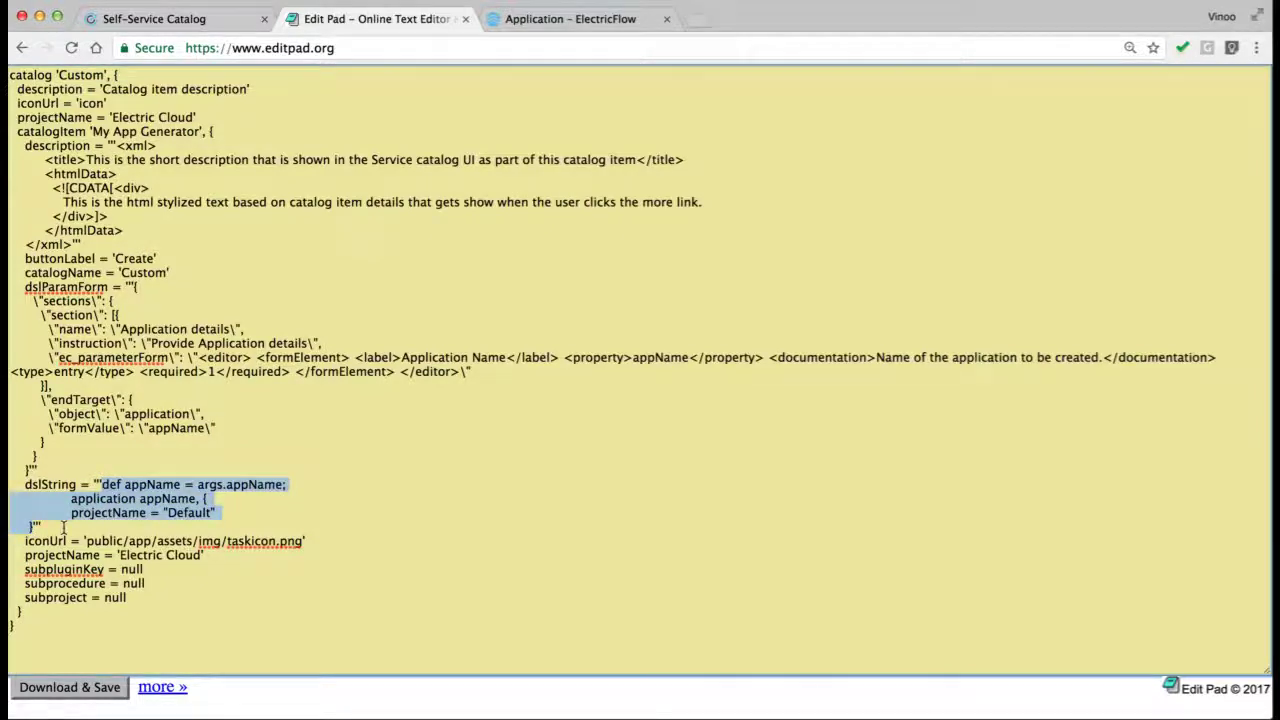
key(BackSpace)
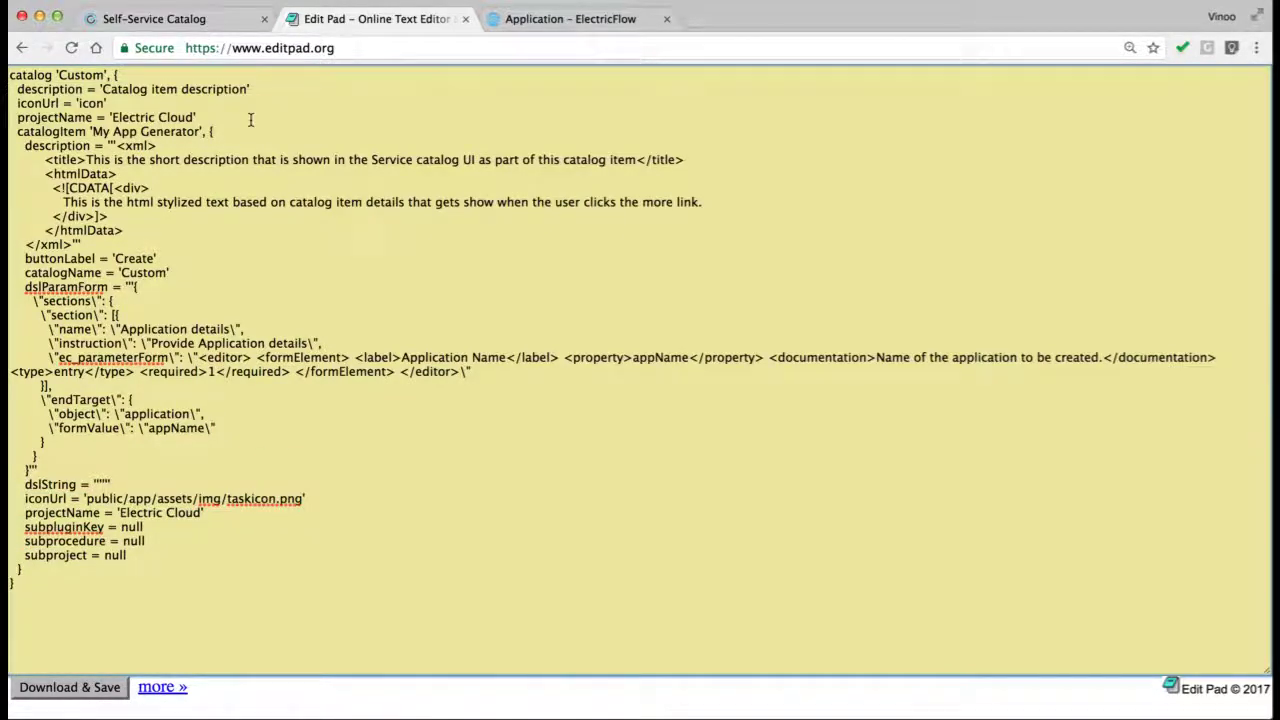
click(580, 20)
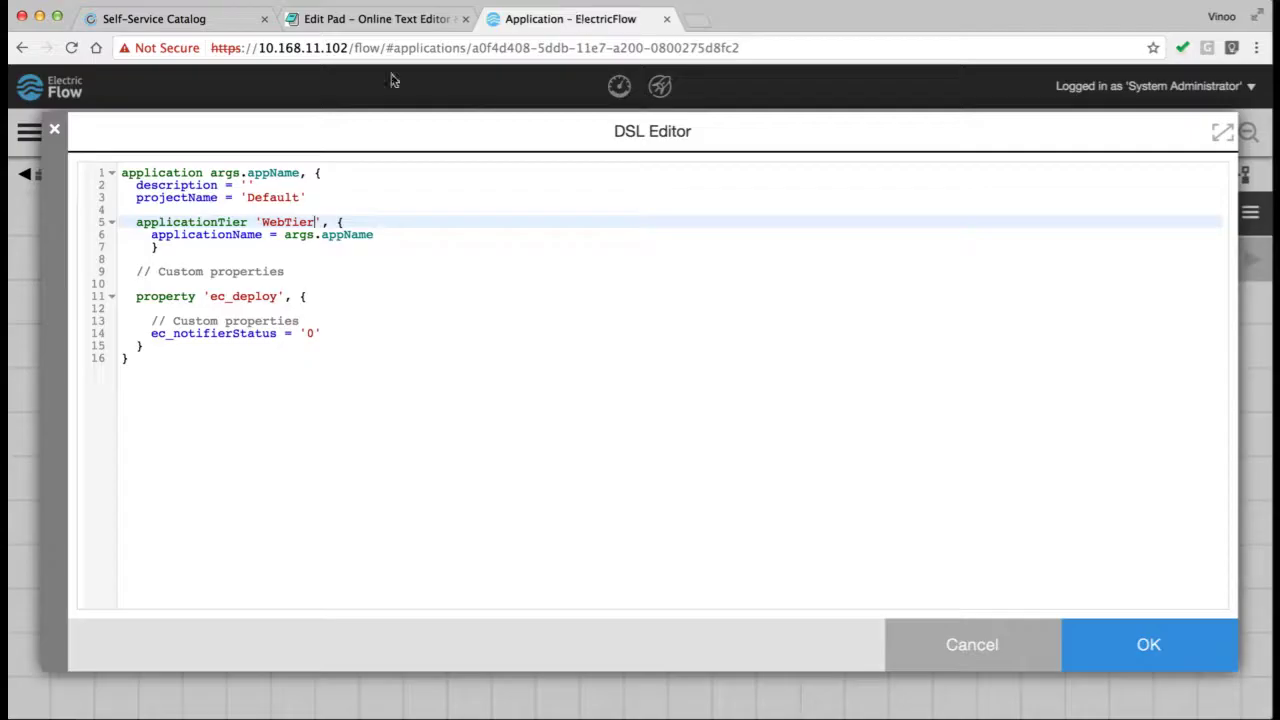
click(128, 360)
key(super+a)
key(super+c)
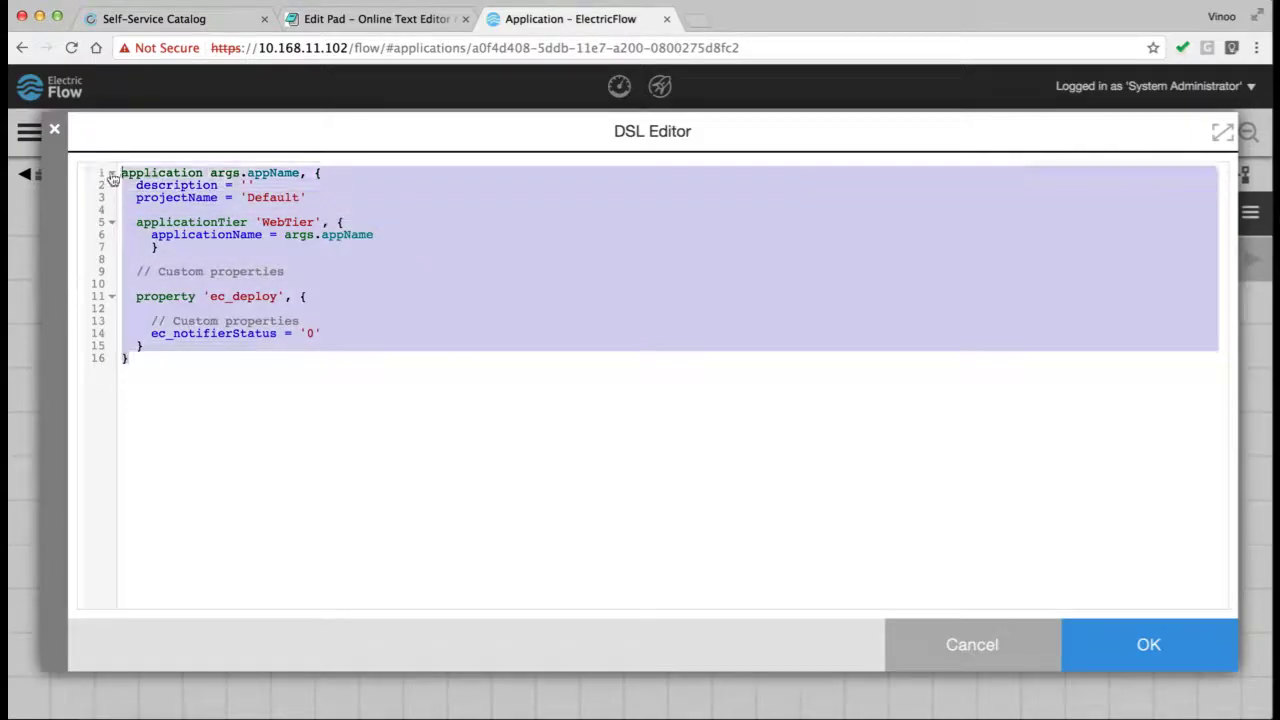
Switch to Edit Pad, paste the application DSL between the dslString quotes, and compare its args.appName references with the form element's appName property.
click(342, 20)
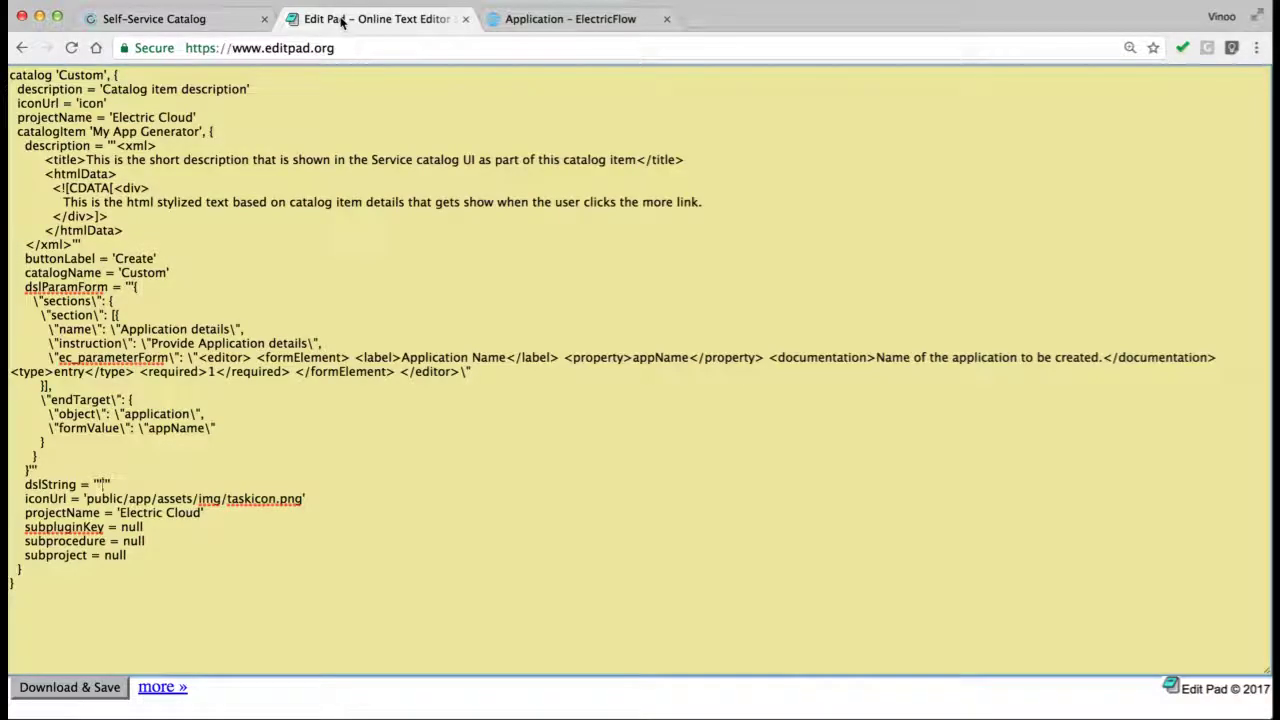
key(super+v)
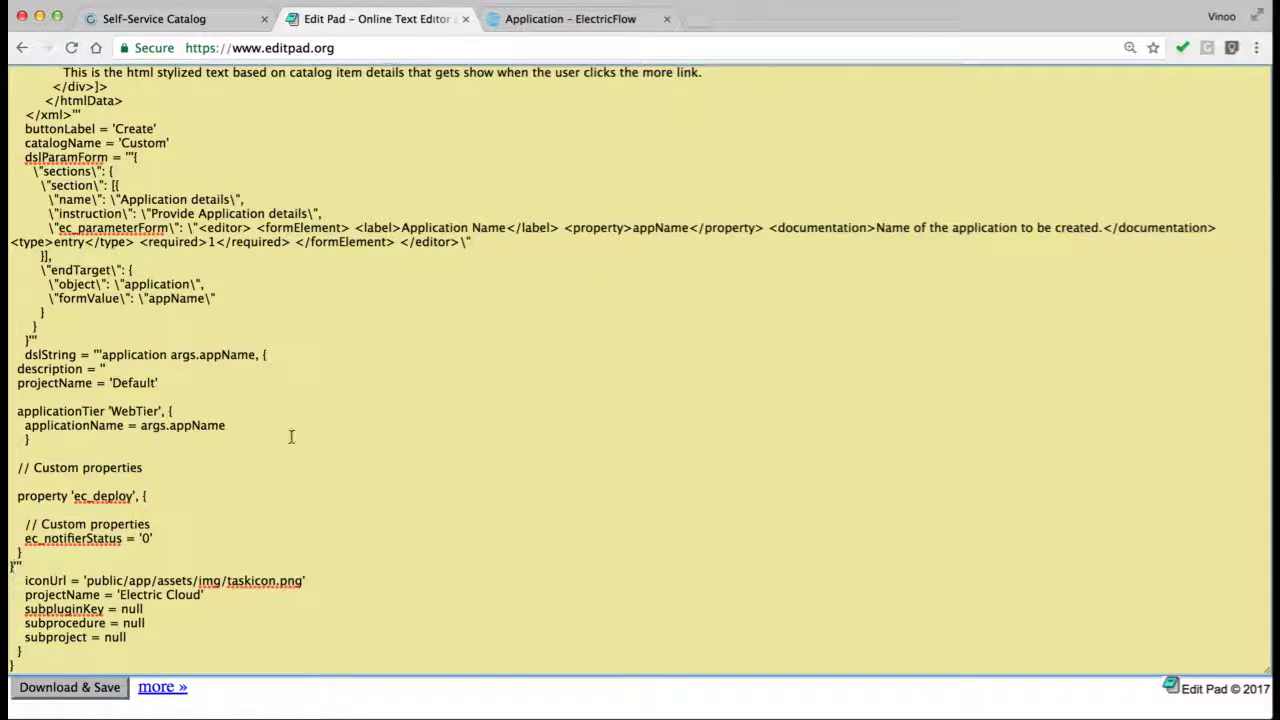
double_click(171, 426)
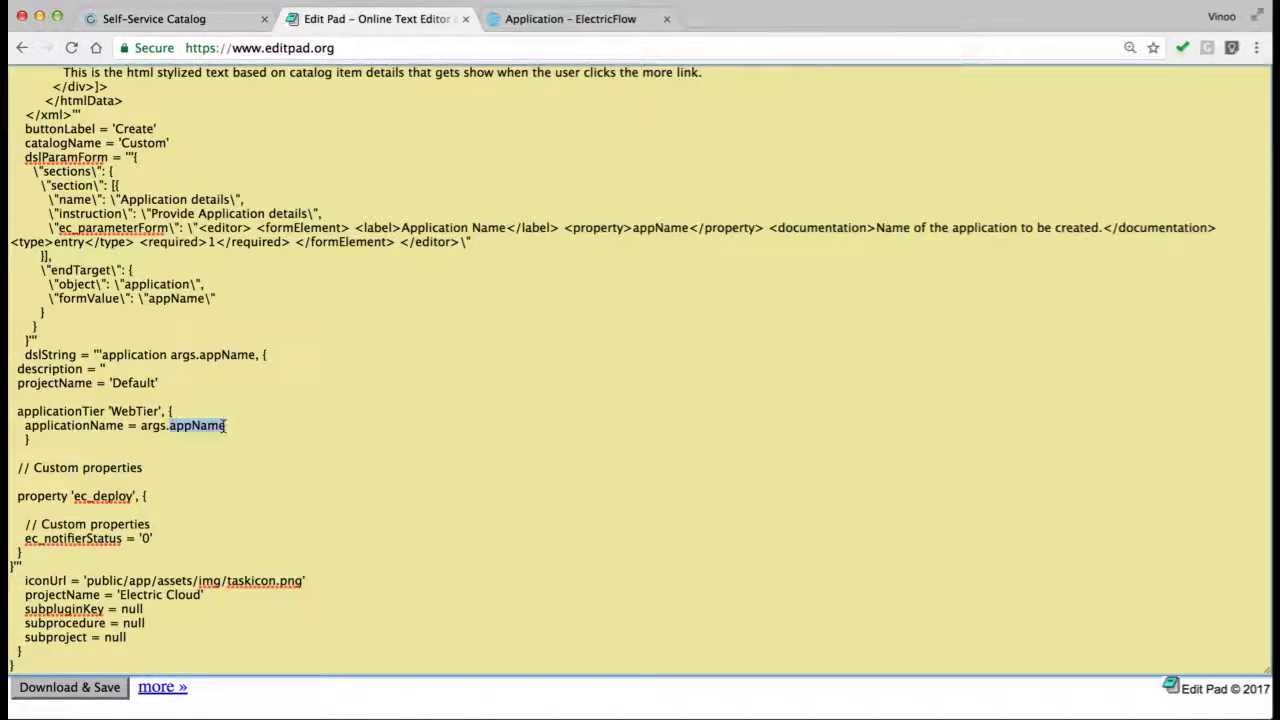
drag(263, 228, 348, 228)
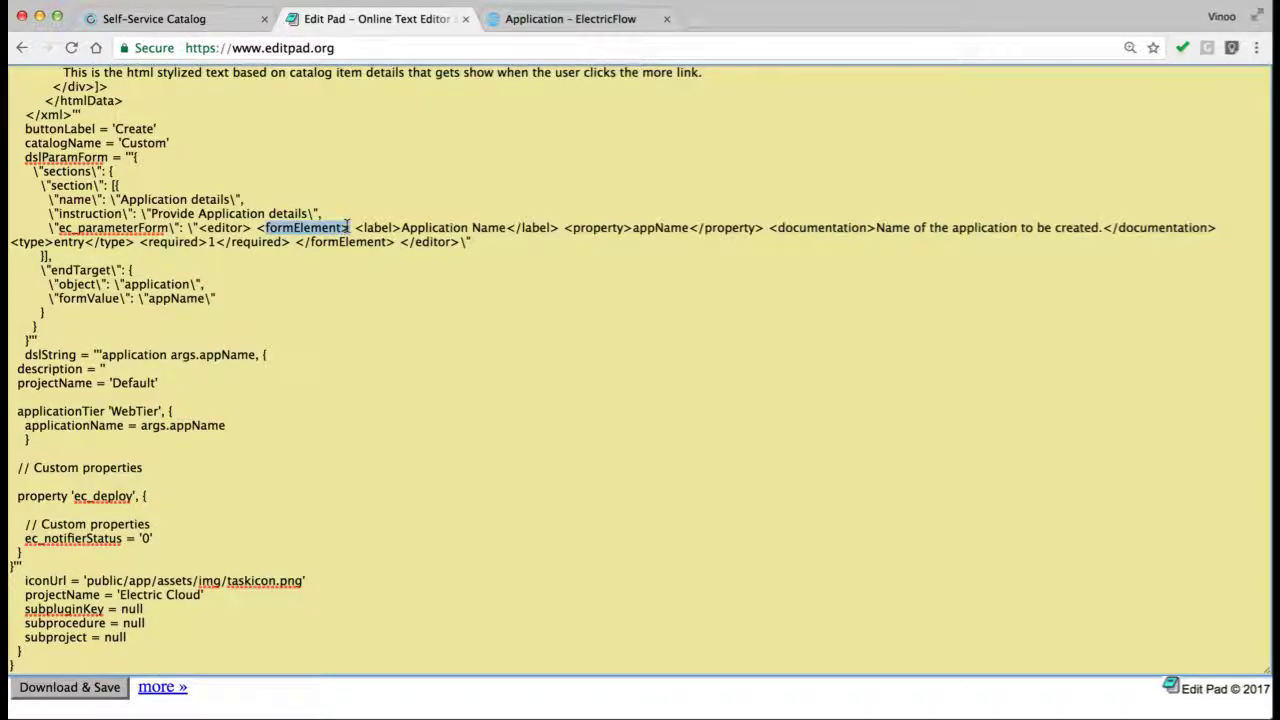
drag(564, 228, 685, 231)
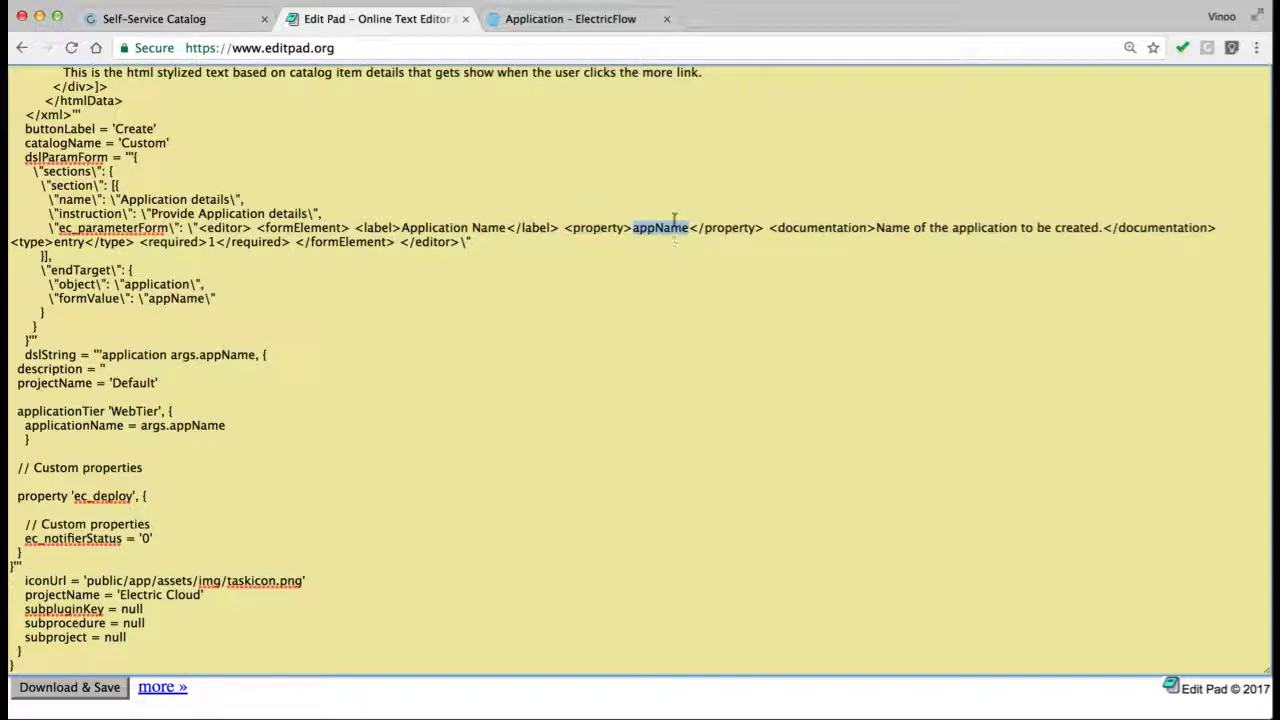
click(190, 425)
drag(201, 355, 257, 356)
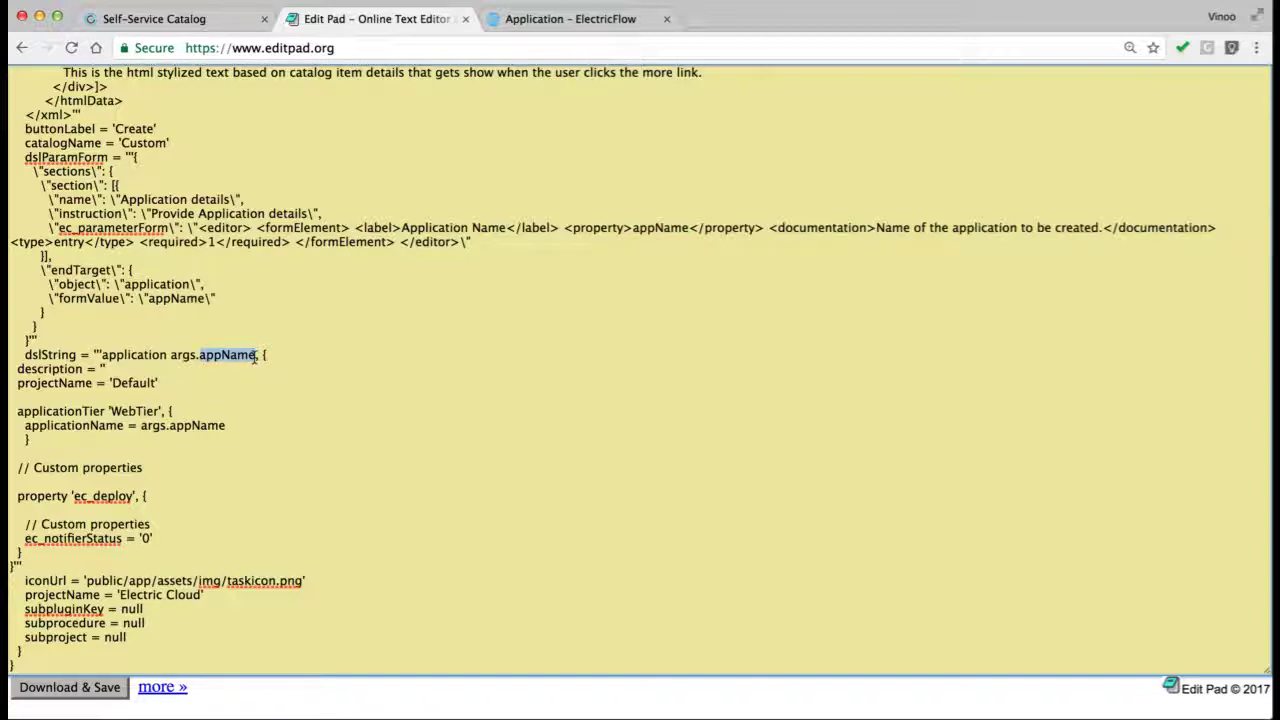
click(236, 356)
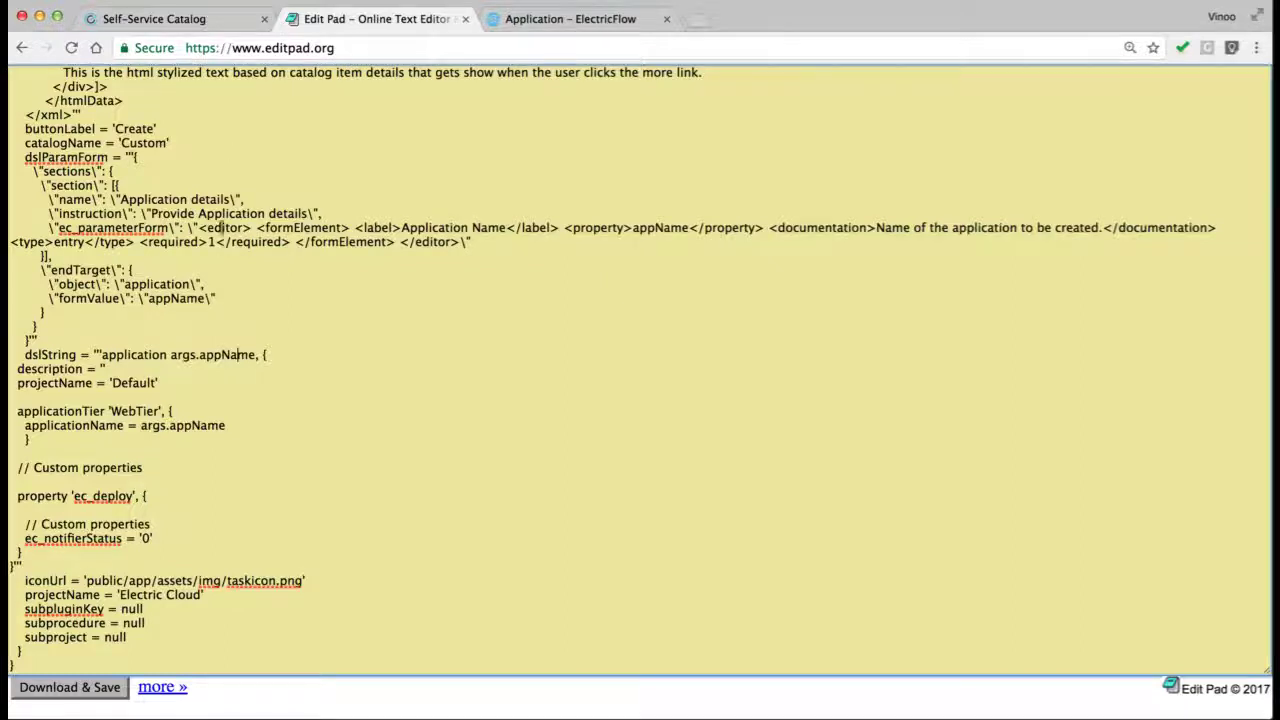
Copy the complete catalog DSL from Edit Pad, replace the whole content of ElectricFlow's DSL Editor with it, and submit it.
drag(17, 663, 8, 55)
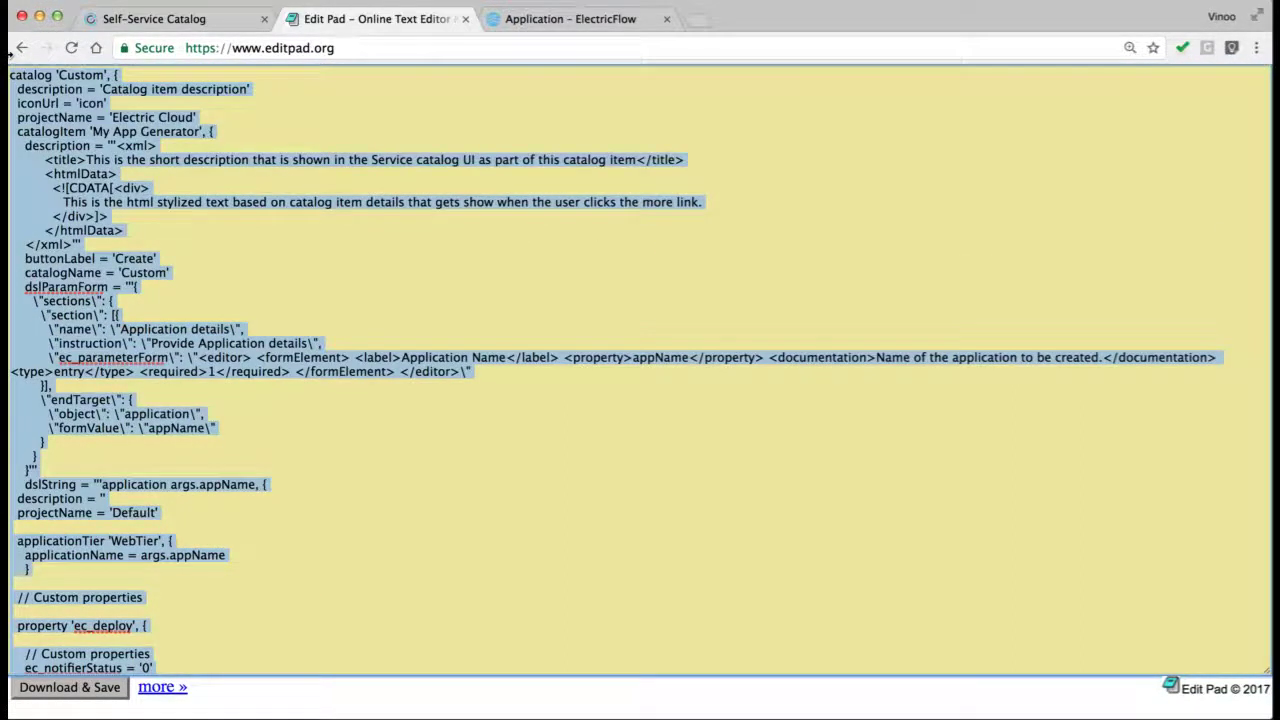
click(570, 20)
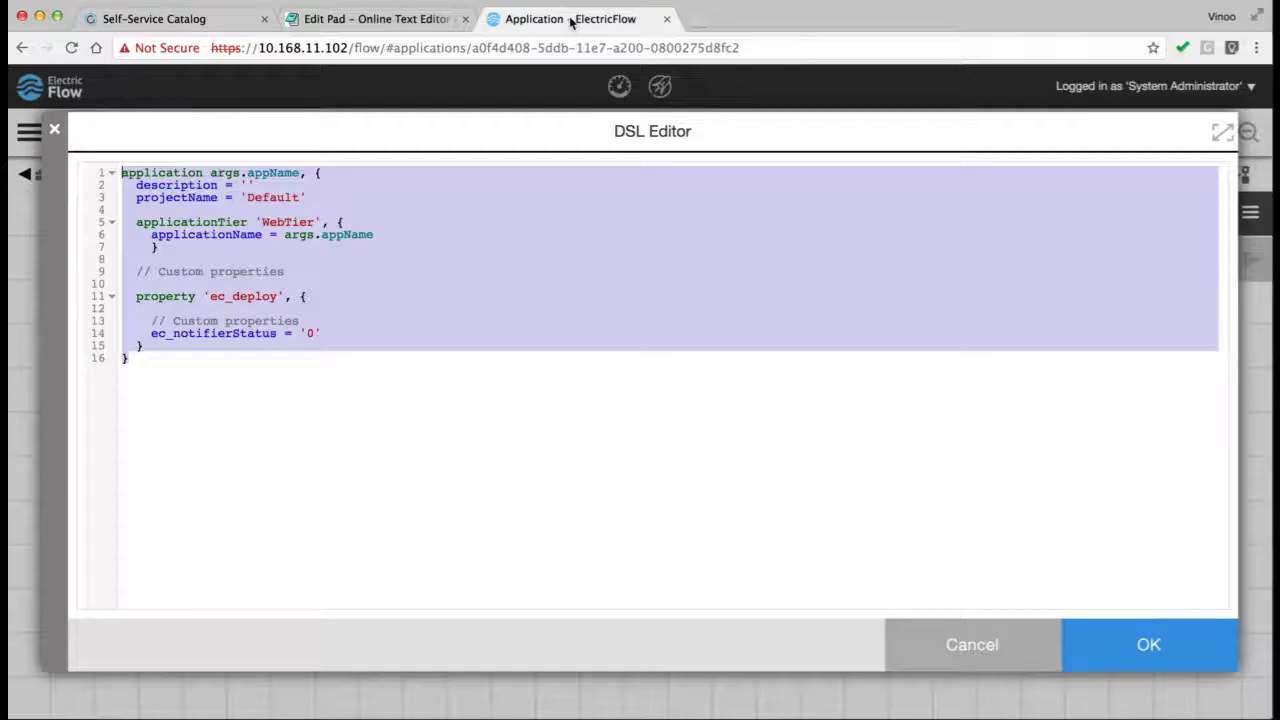
key(BackSpace)
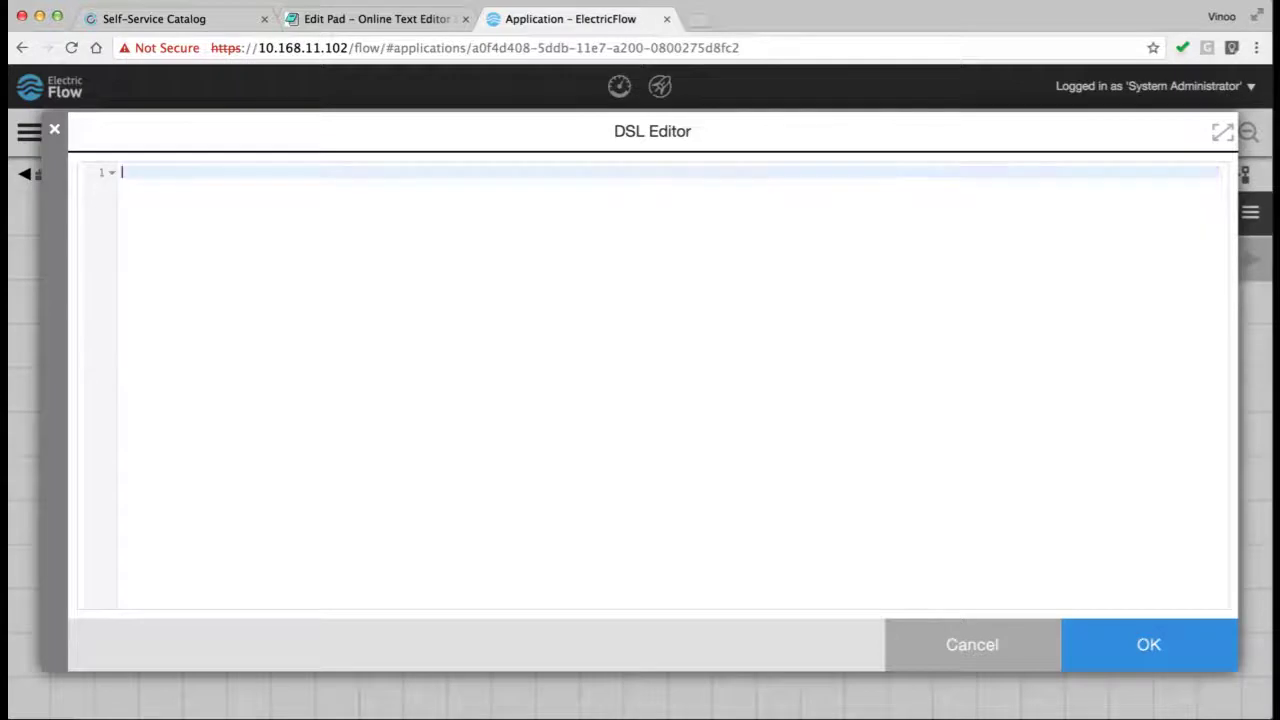
key(super+v)
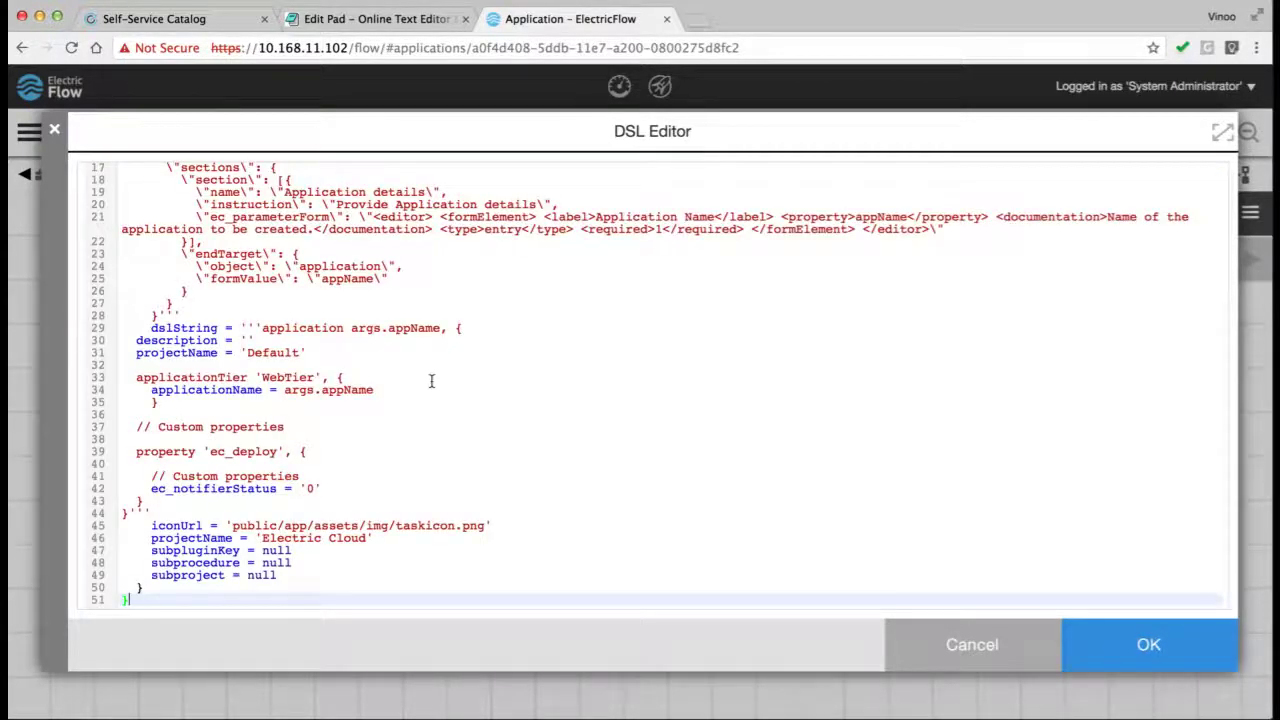
scroll(431, 381, up, 5)
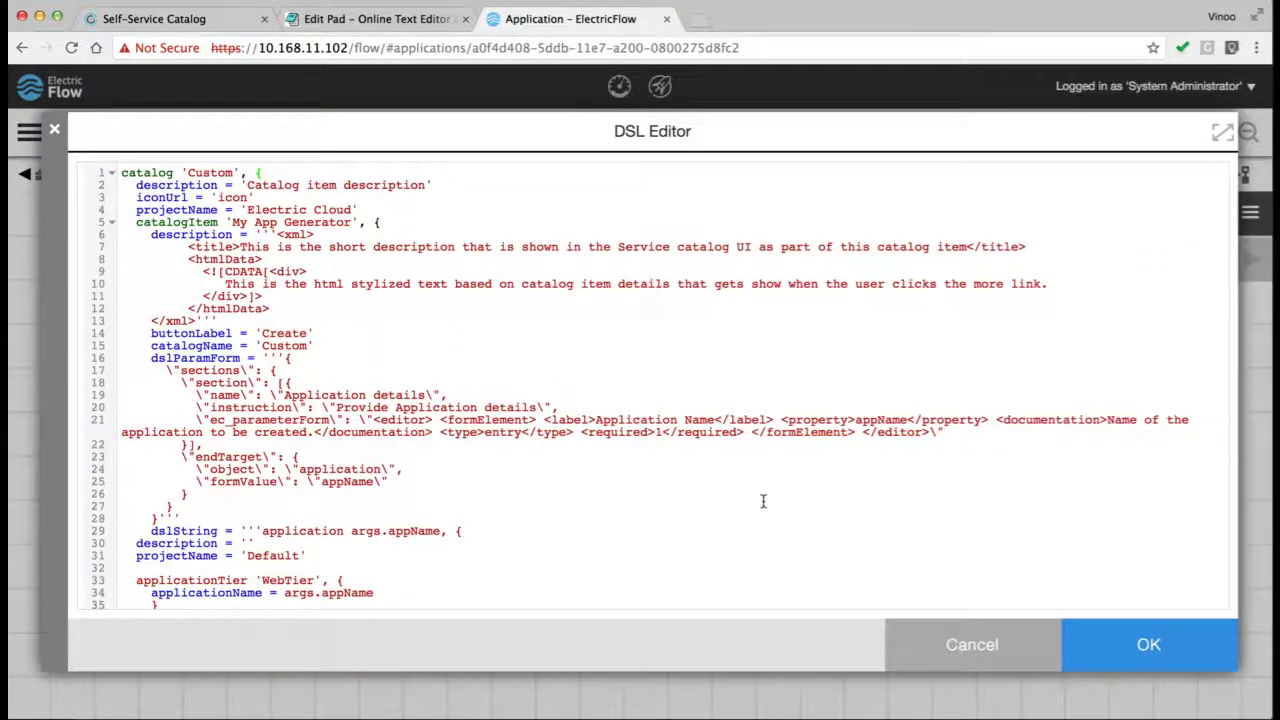
click(1120, 634)
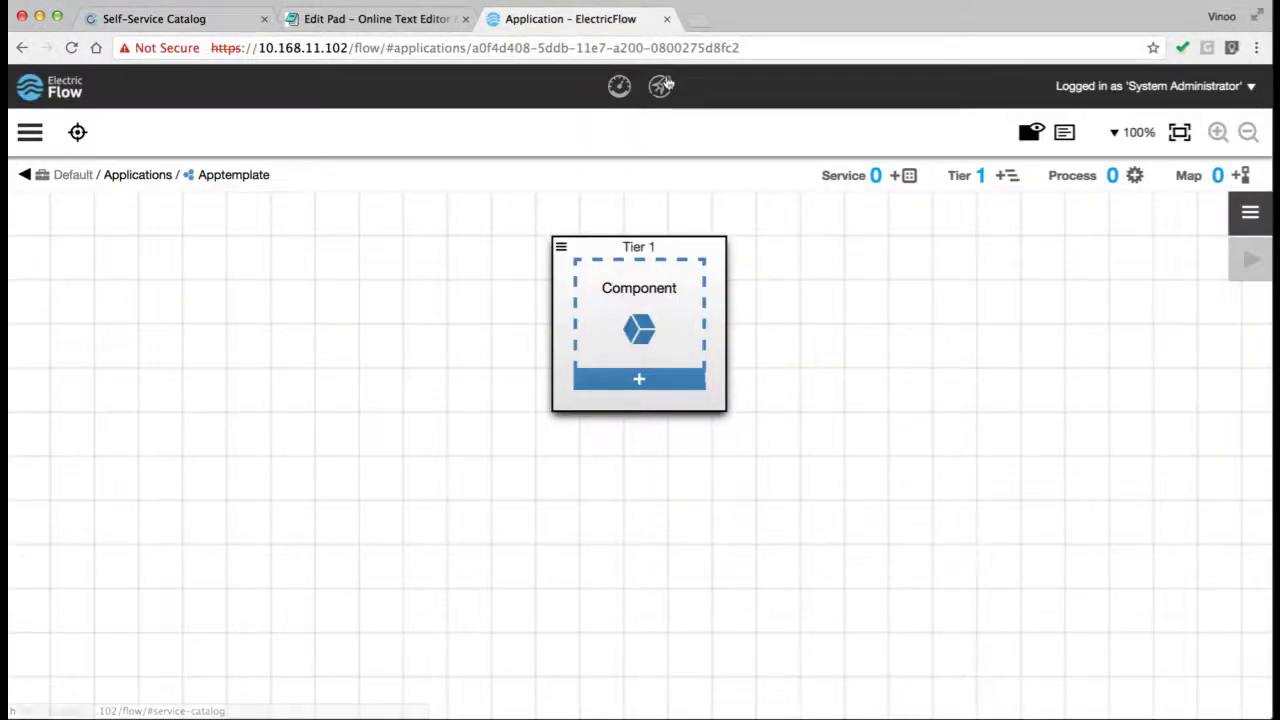
Open the self-service catalog and create an application named Greatest Application from the My App Generator item.
click(663, 87)
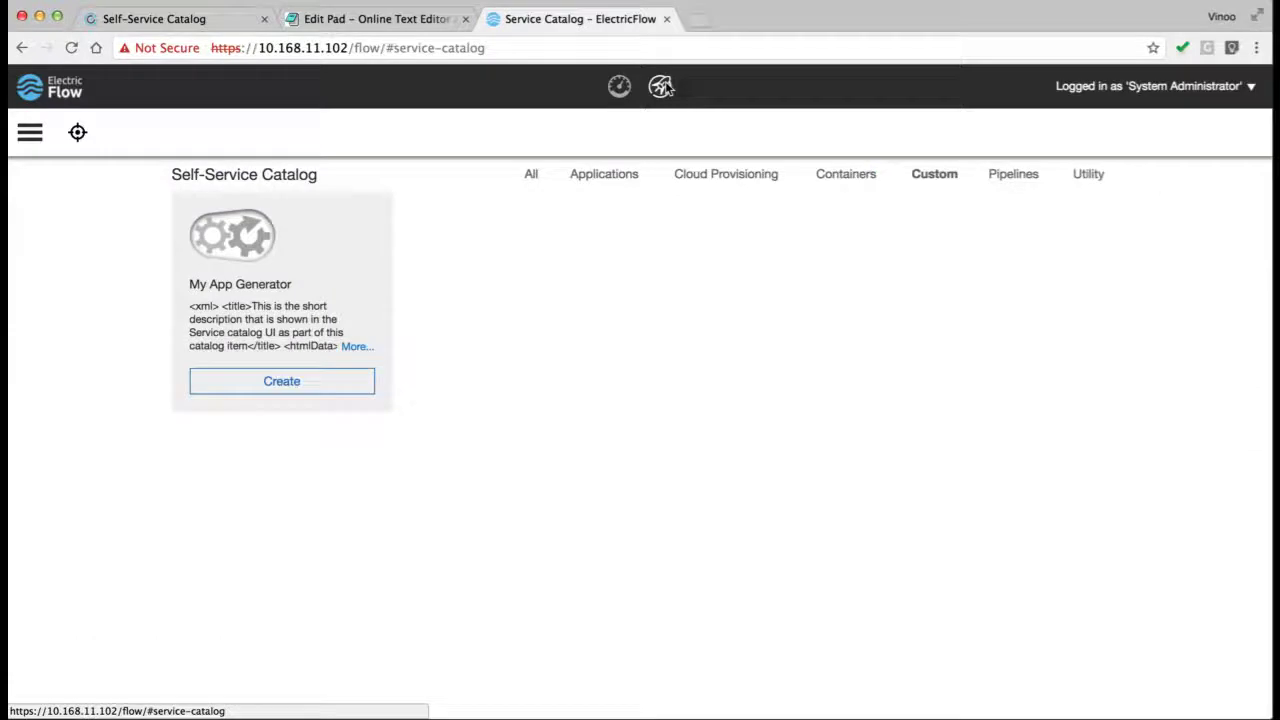
click(281, 385)
click(386, 279)
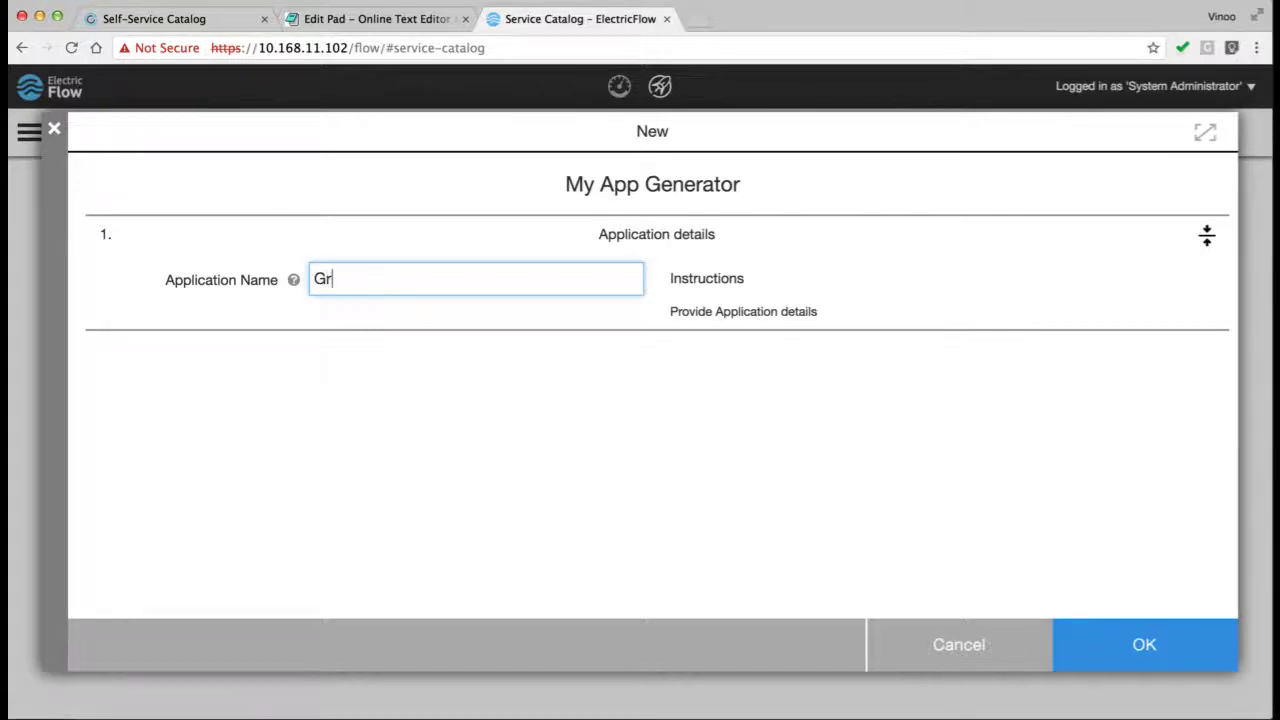
text(Greatest)
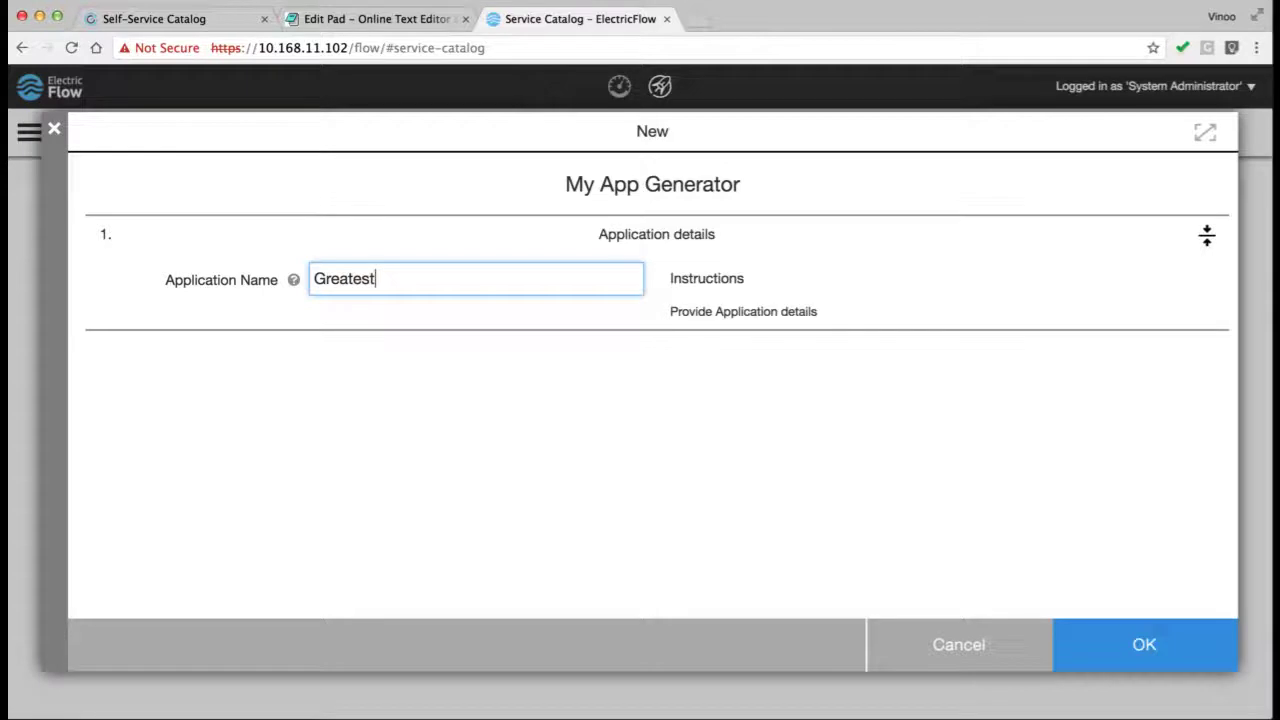
text( Application)
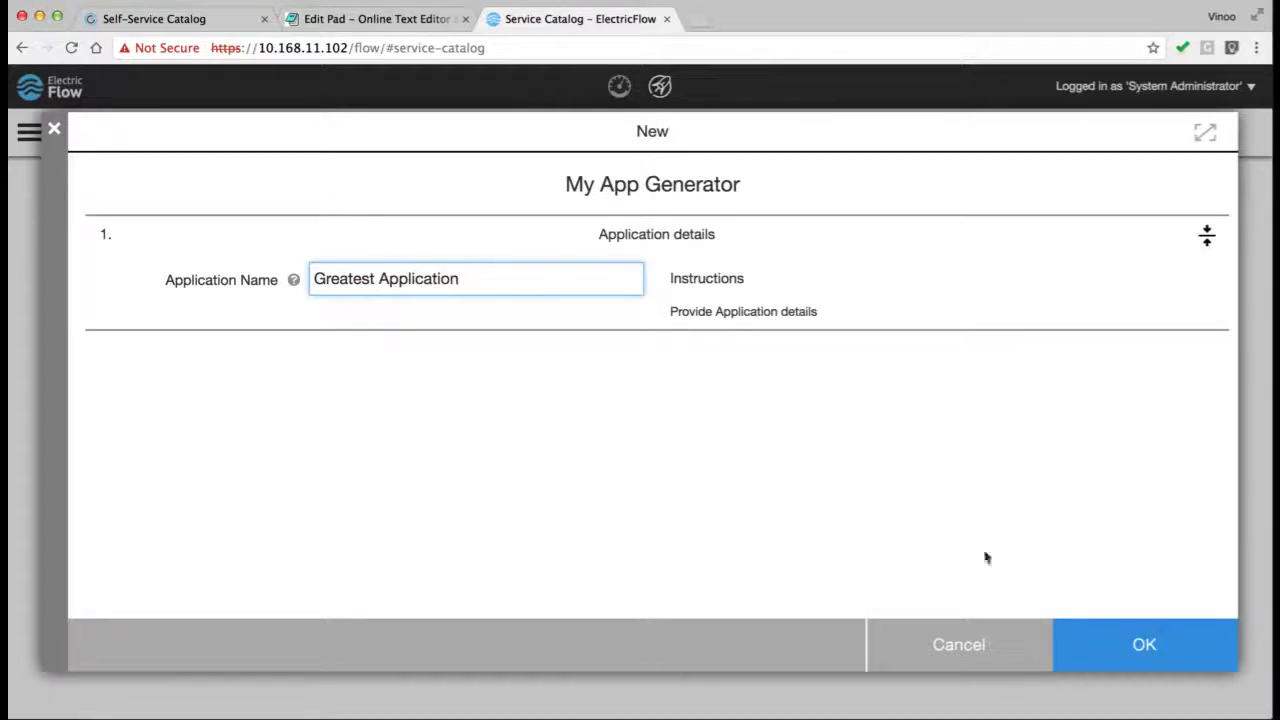
click(1129, 661)
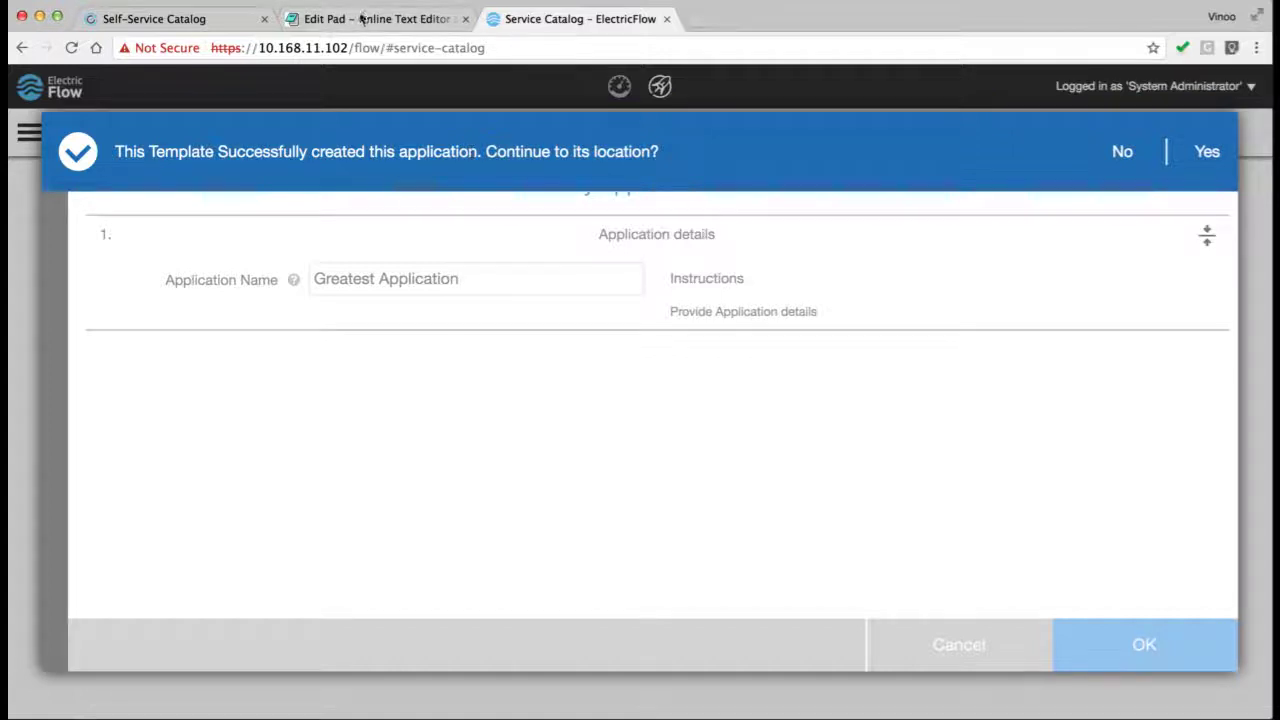
Review the endTarget object setting in the Edit Pad DSL, and return to ElectricFlow to continue to the created application's location.
click(362, 18)
click(178, 410)
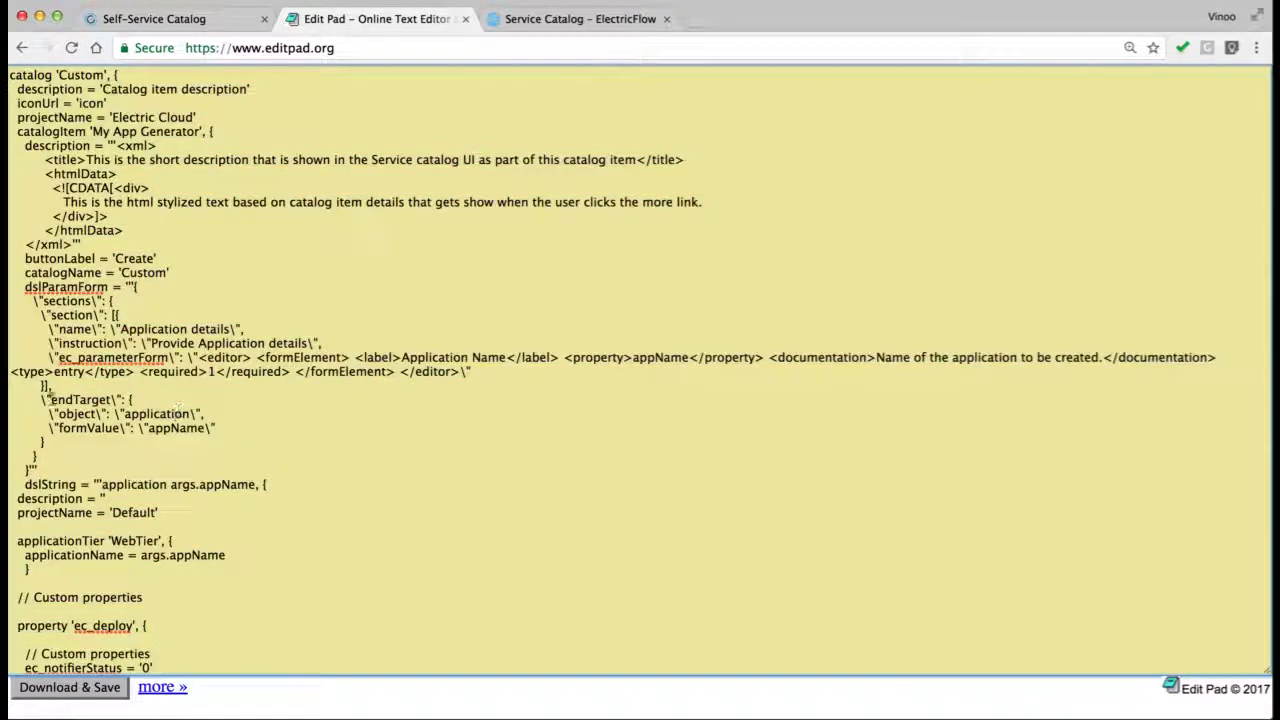
drag(47, 400, 190, 414)
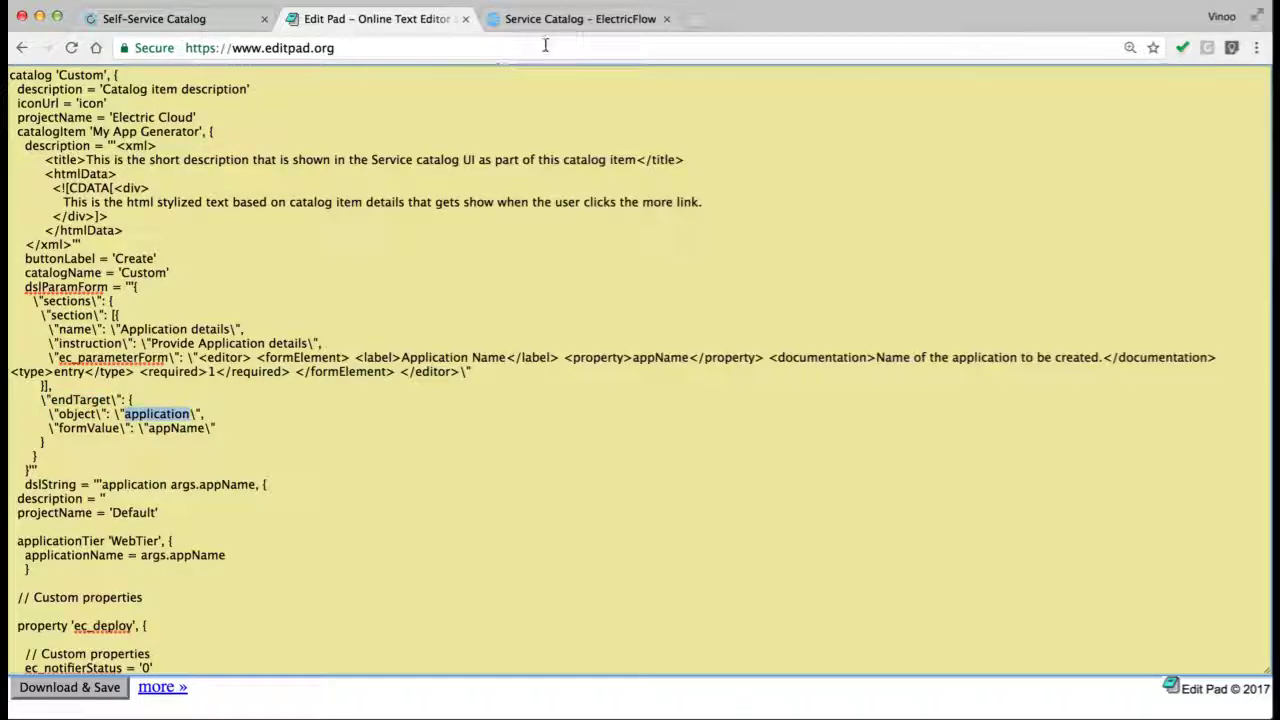
click(573, 18)
click(1207, 151)
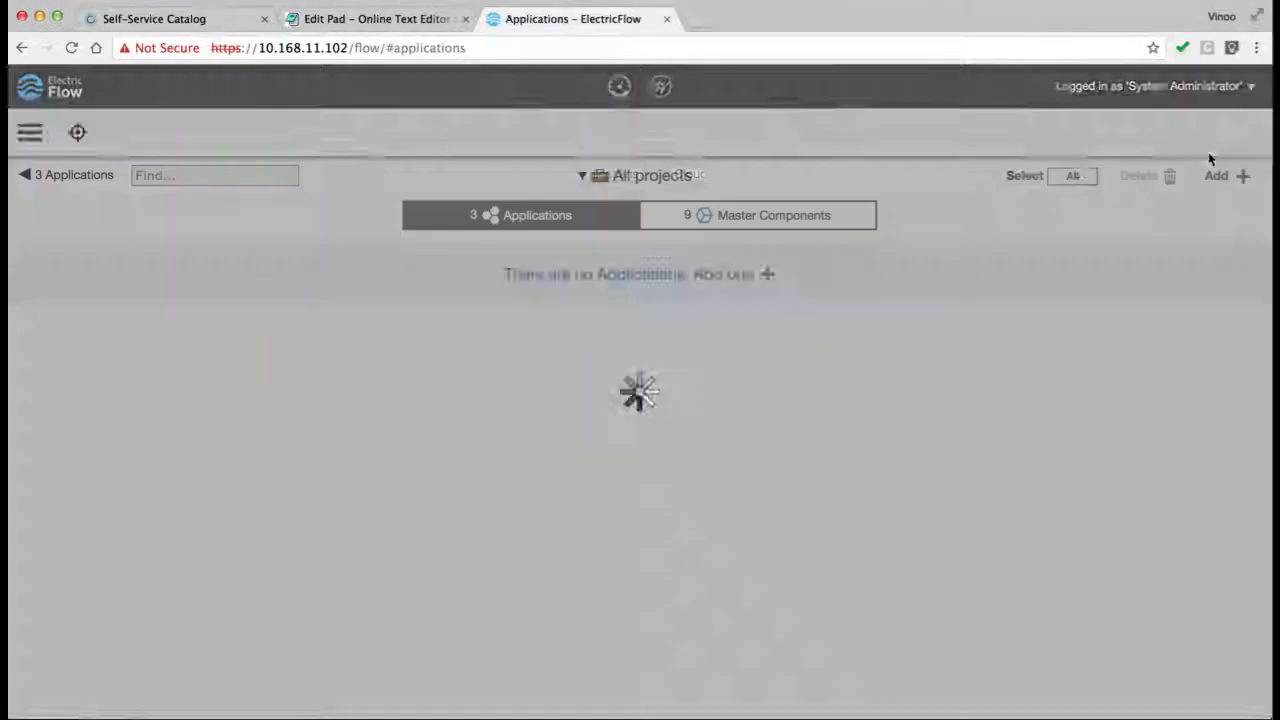